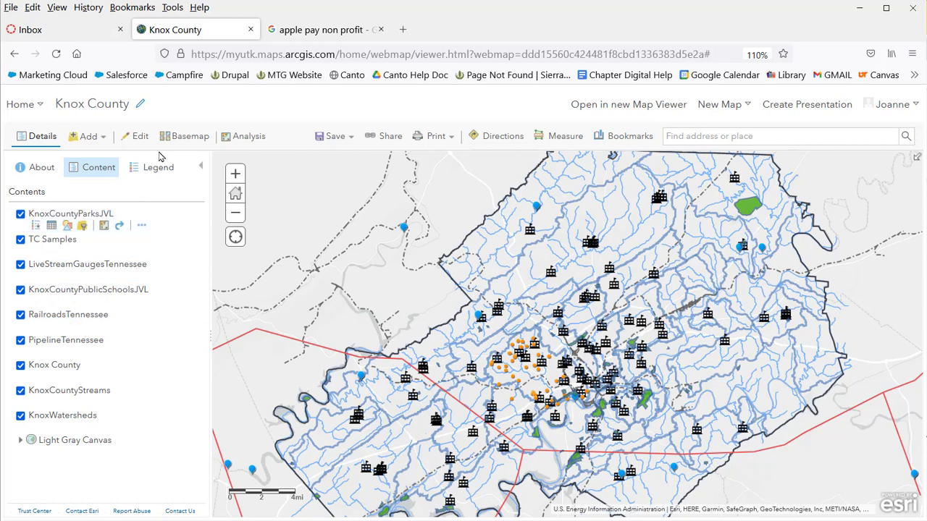
Open Find Existing Locations and choose LiveStreamGaugesTennessee as the layer to search
left_click(243, 139)
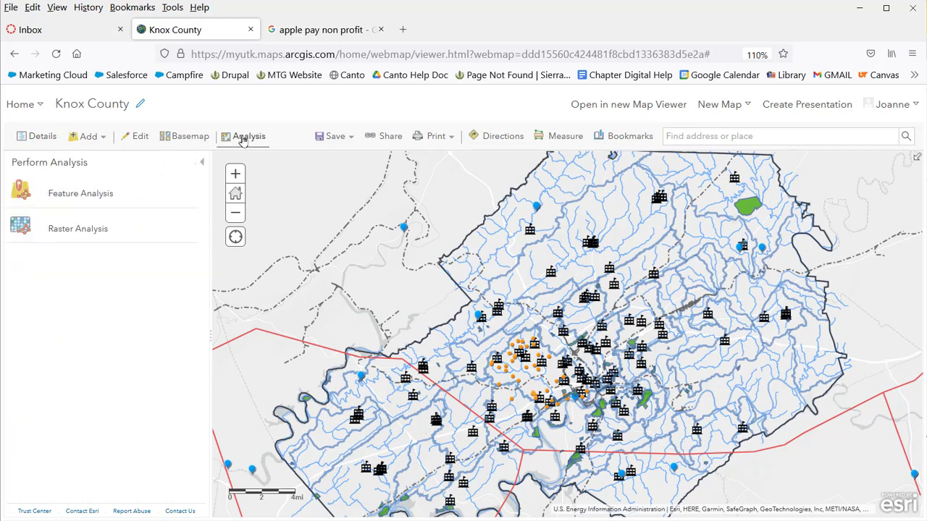
left_click(99, 195)
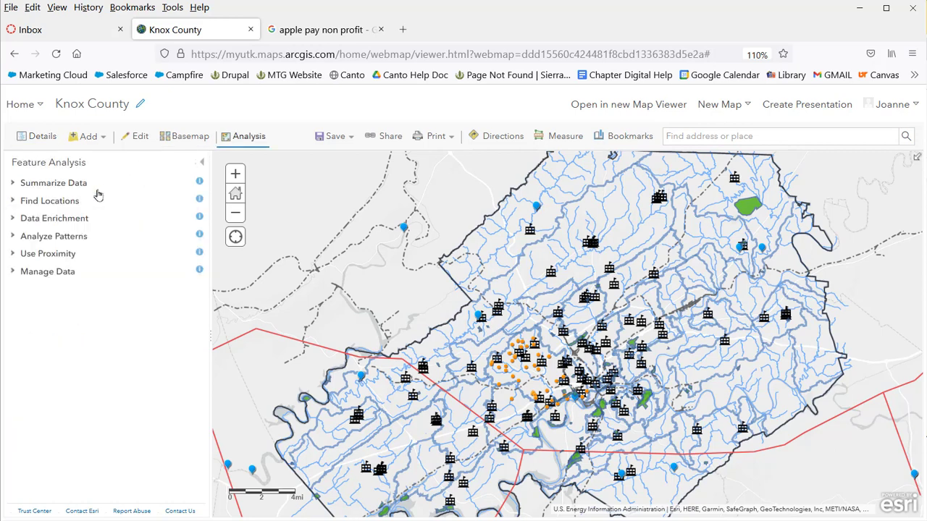
left_click(69, 204)
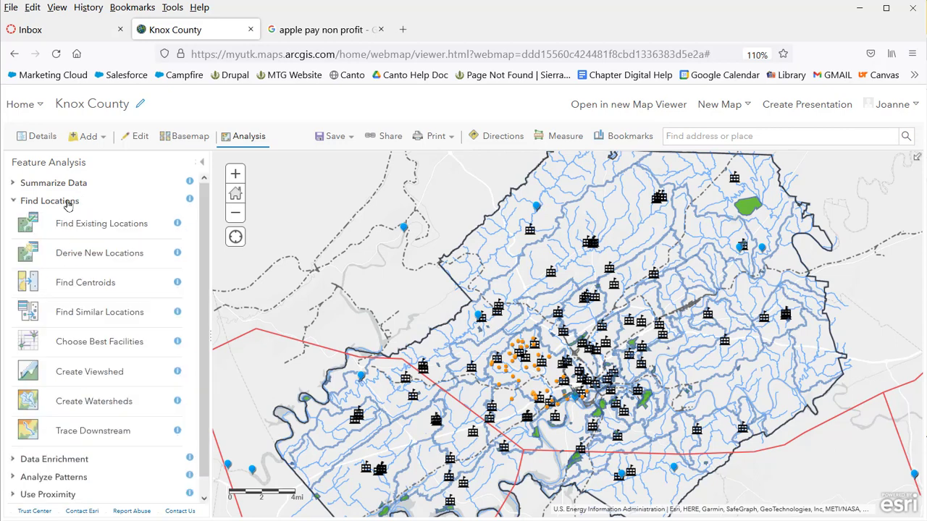
left_click(116, 226)
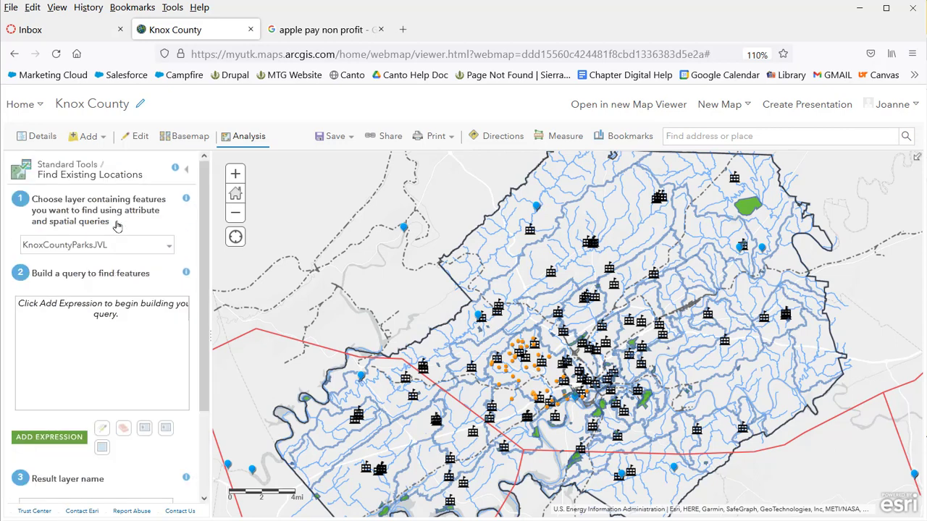
left_click(171, 248)
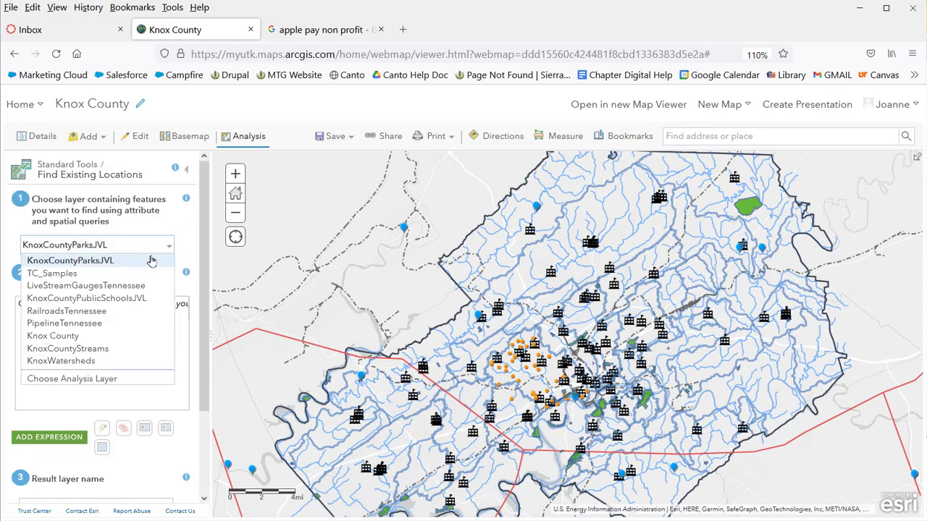
left_click(133, 286)
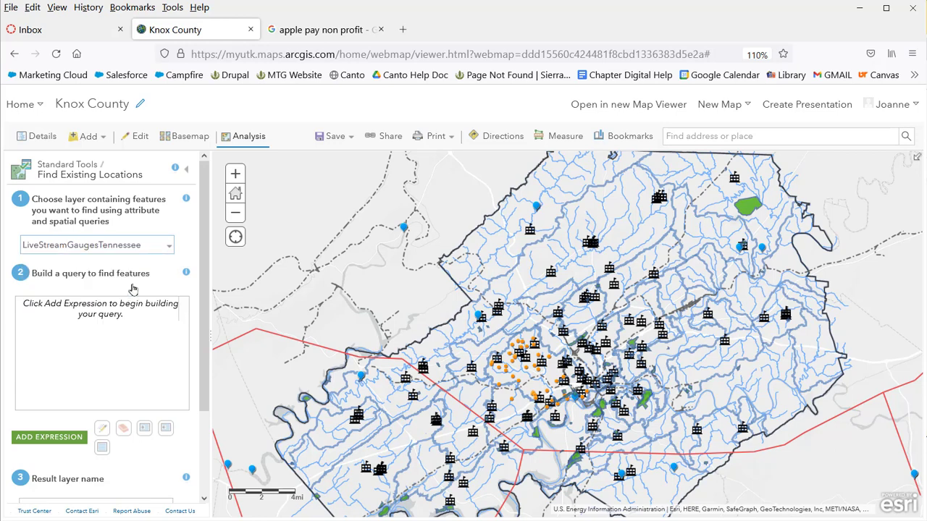
Add the expression 'LiveStreamGaugesTennessee intersects Knox County' to the query
left_click(63, 442)
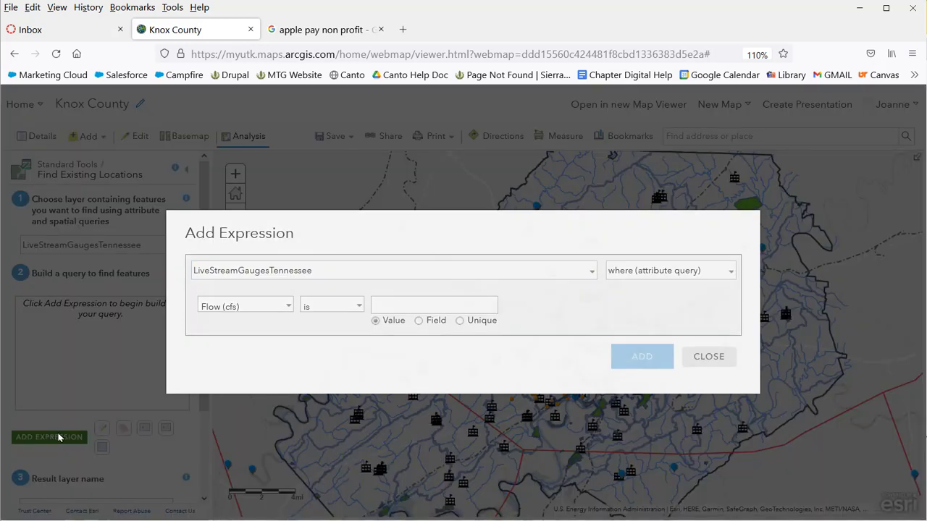
left_click(733, 272)
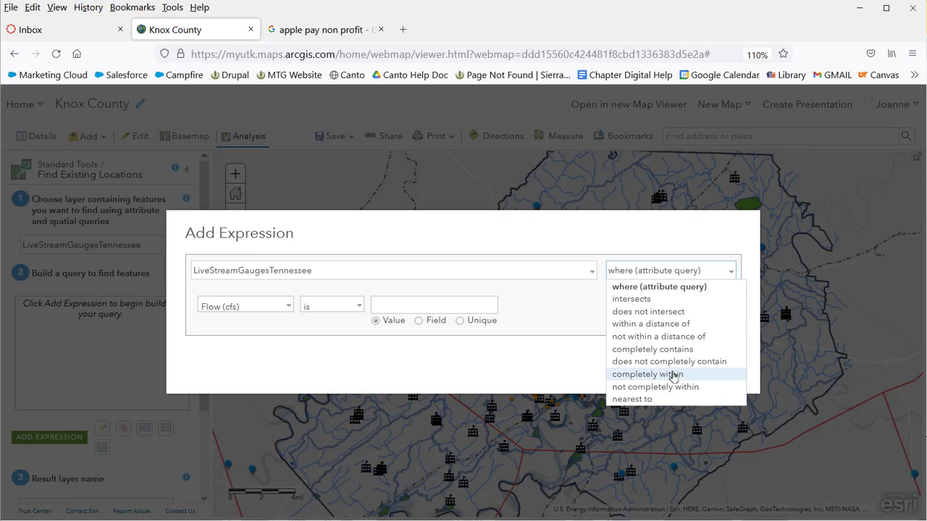
left_click(662, 299)
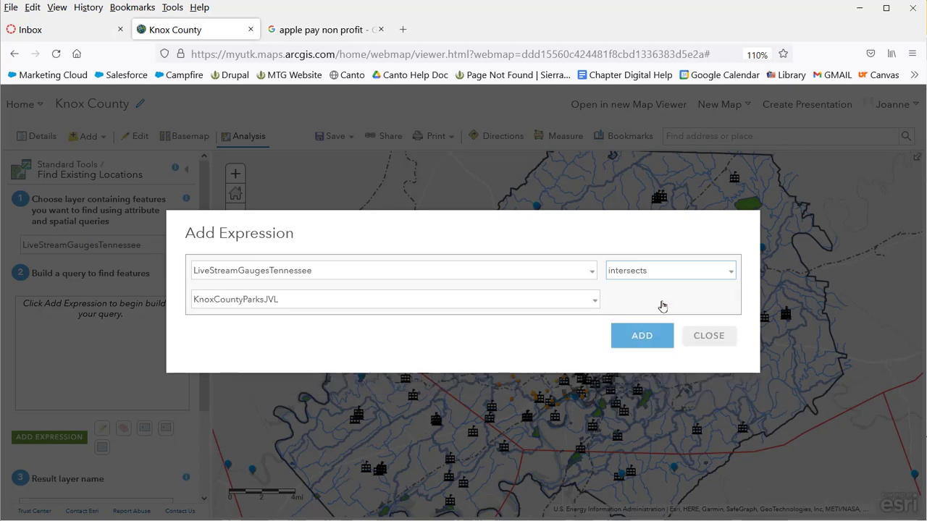
left_click(595, 303)
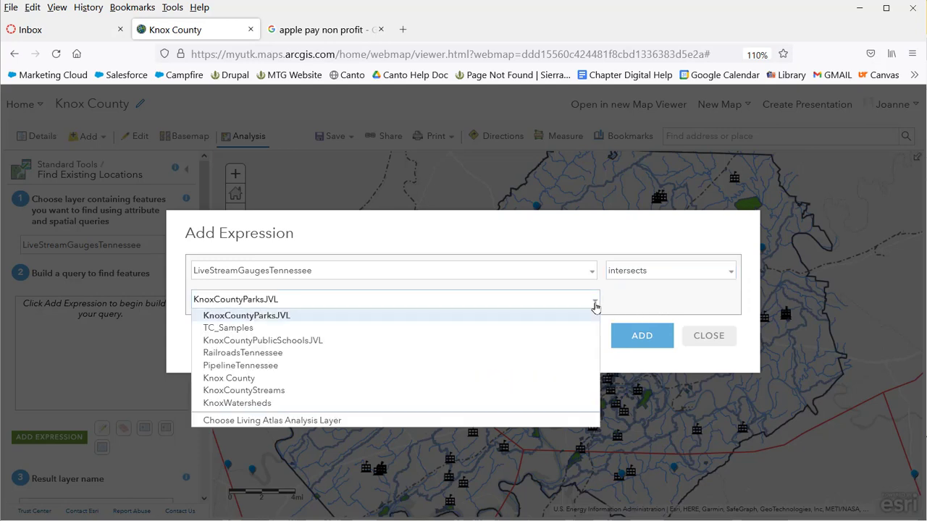
left_click(534, 378)
left_click(653, 336)
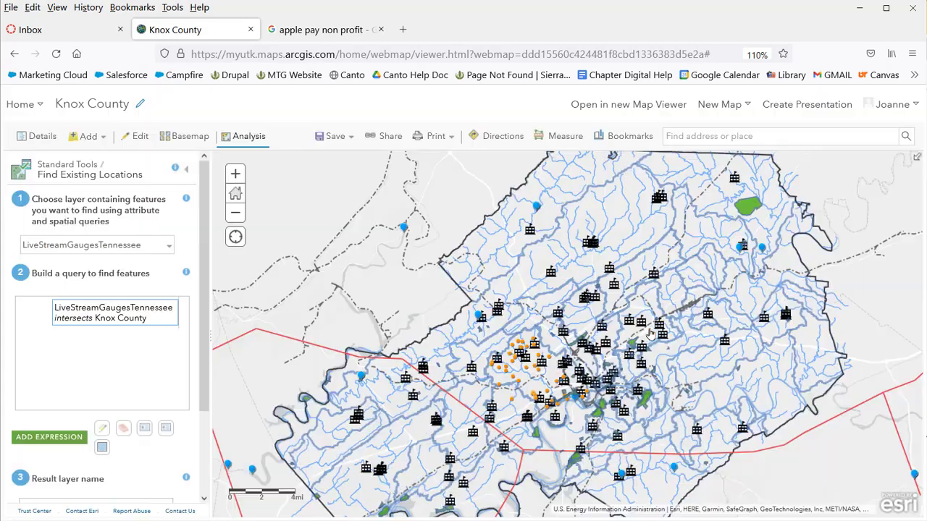
Name the result layer KnoxCountyLiveGaugesJVL and run the analysis
scroll(208, 368, "down", 3)
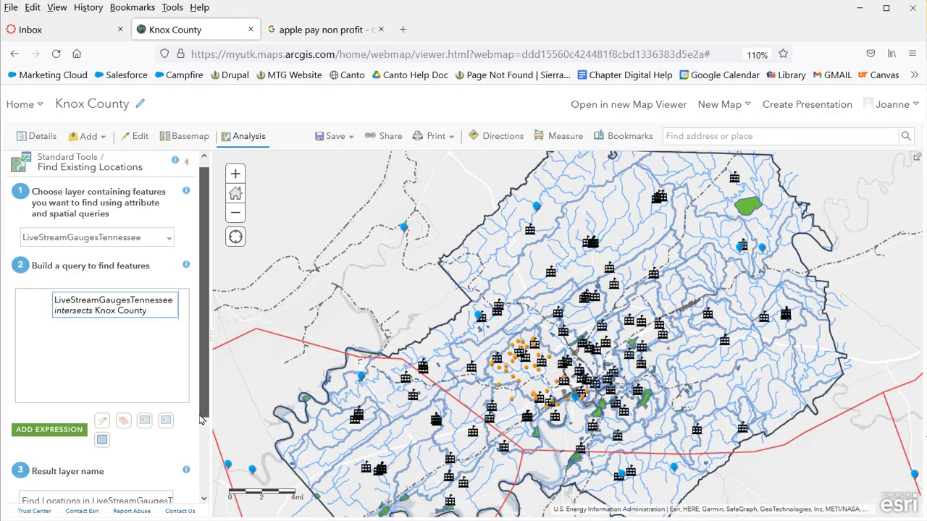
left_click_drag(24, 404, 224, 410)
type("KnoxCountyLiveGaugesJVL")
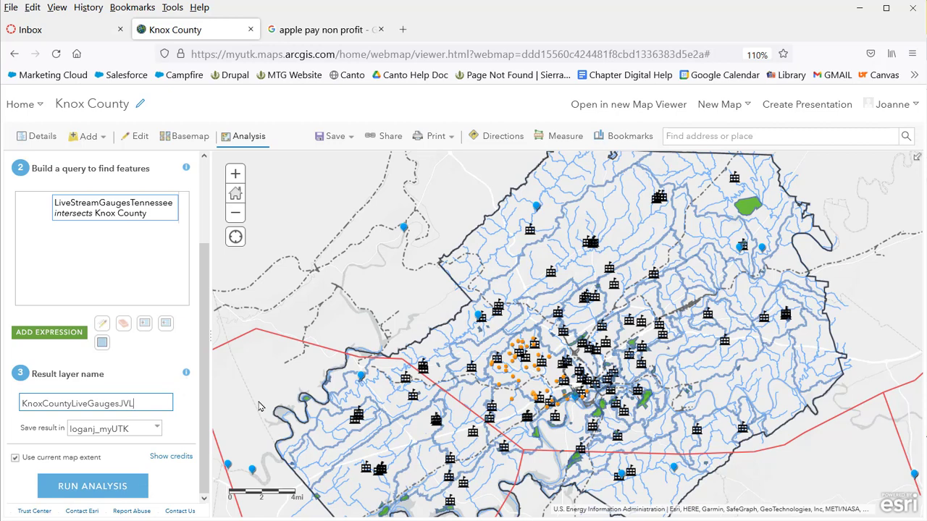
left_click(107, 484)
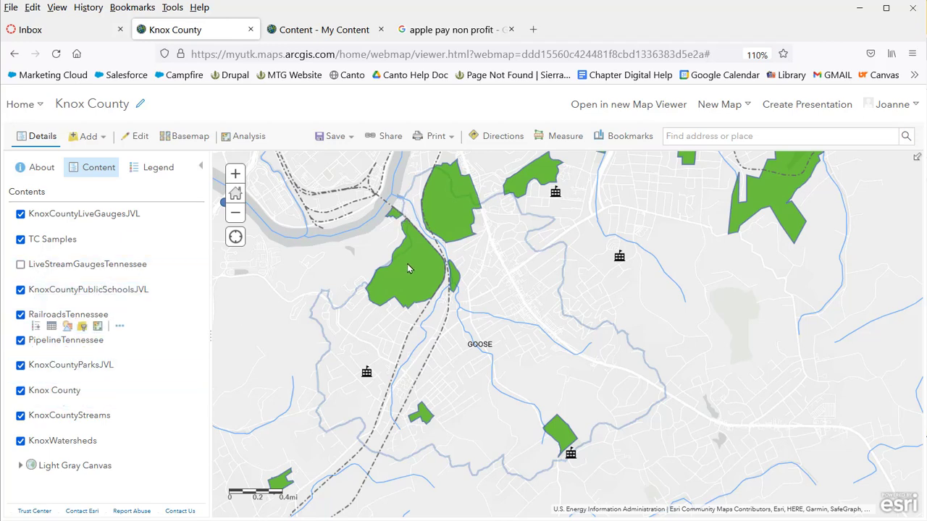
Check Fort Dickerson Park's popup, then open Find Existing Locations on KnoxCountyParksJVL
left_click(454, 209)
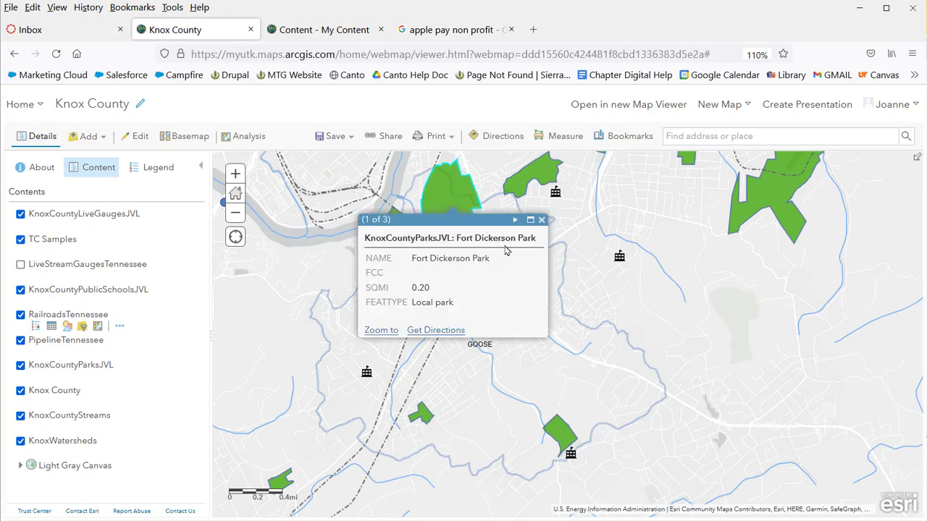
left_click(541, 220)
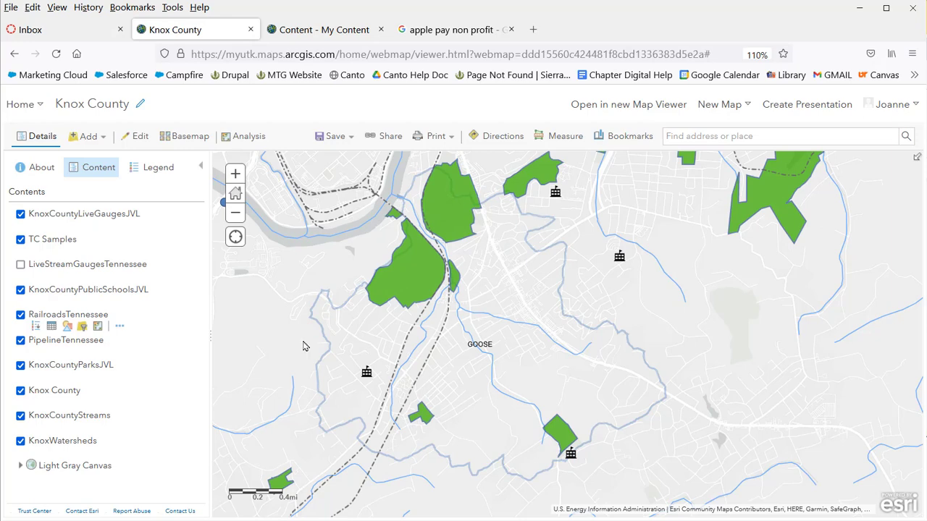
mouse_move(149, 383)
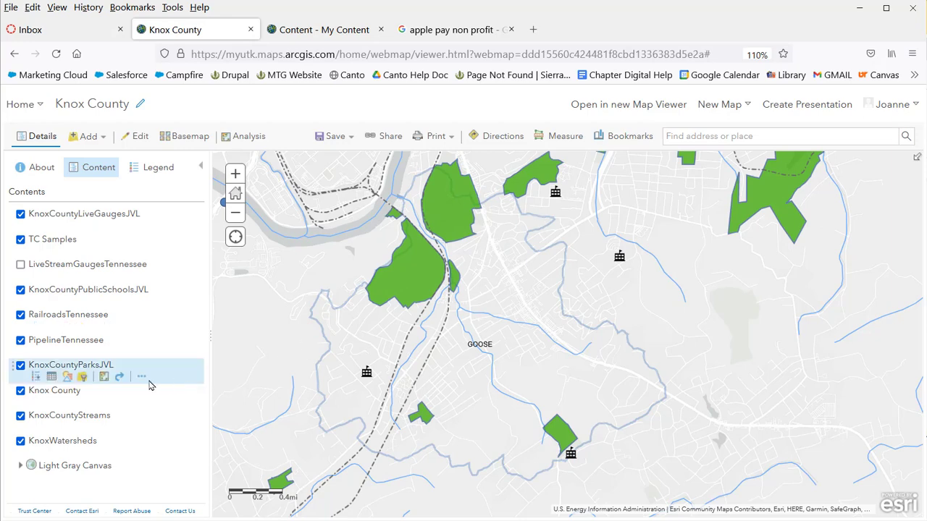
left_click(103, 378)
left_click(92, 192)
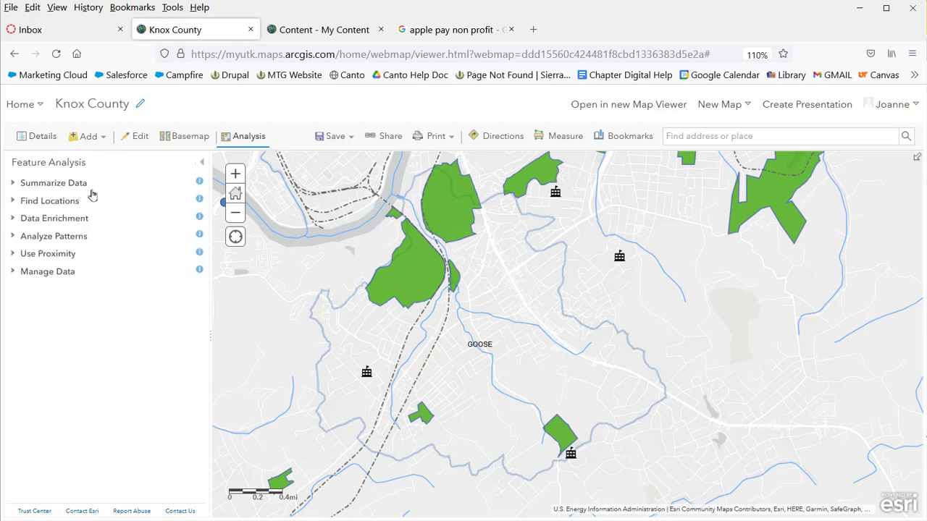
left_click(71, 201)
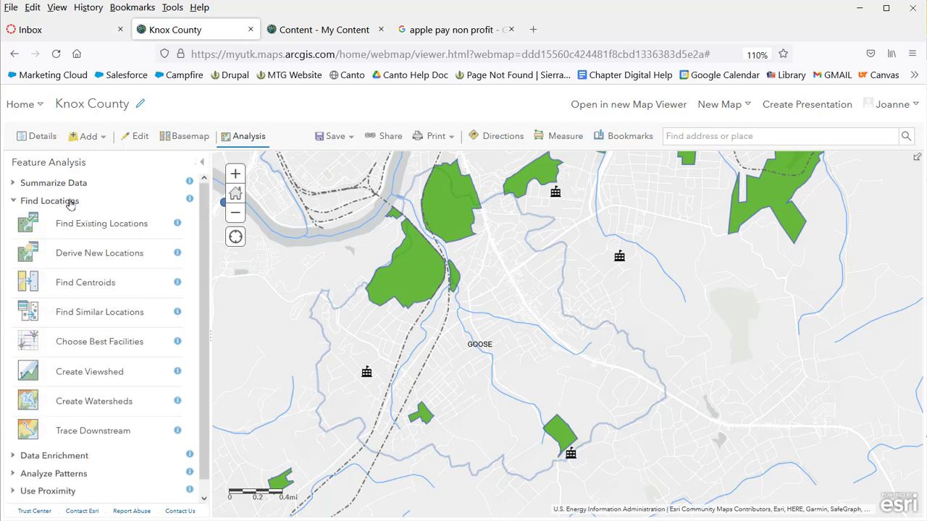
left_click(133, 230)
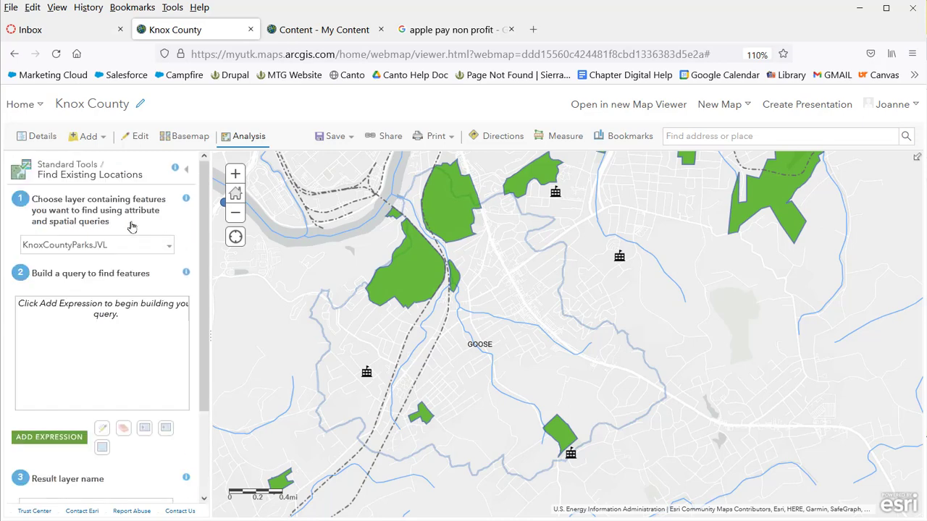
Add the expression 'KnoxCountyParksJVL intersects KnoxWatersheds' to the query
left_click(64, 437)
left_click(728, 272)
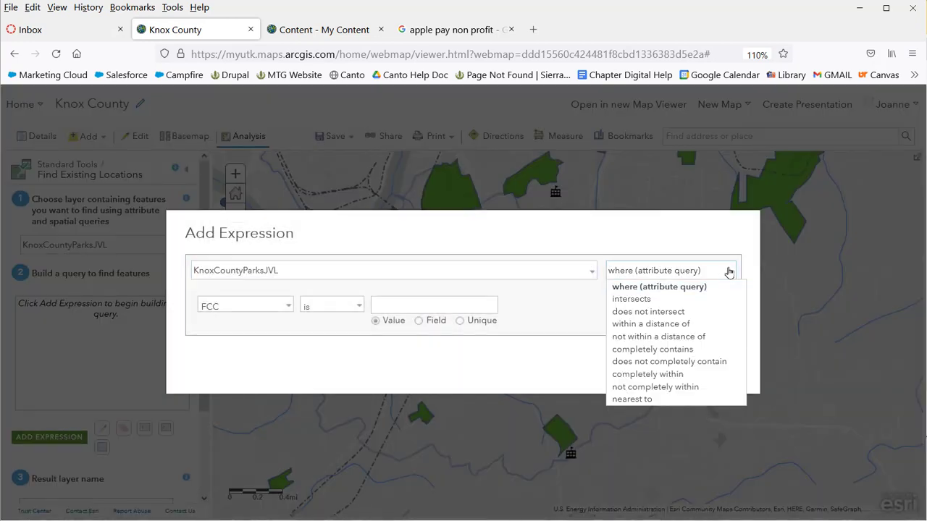
left_click(644, 300)
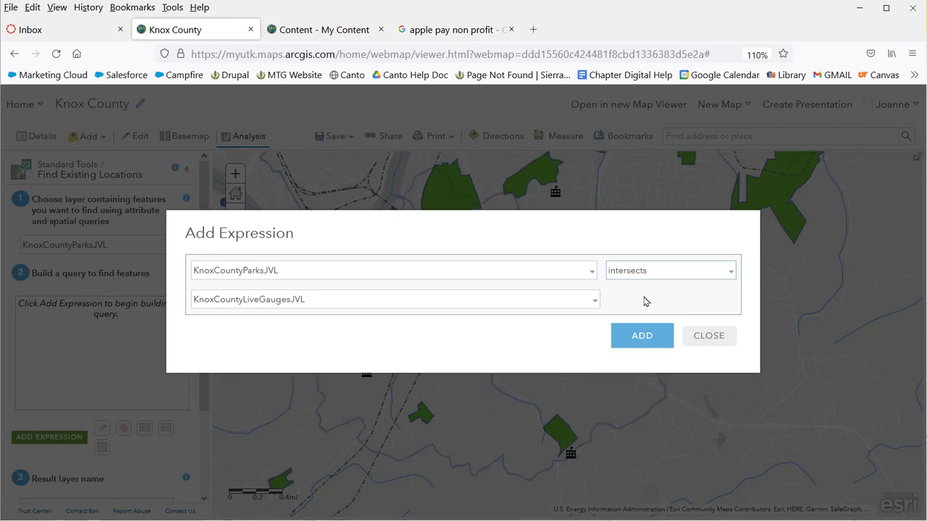
left_click(595, 304)
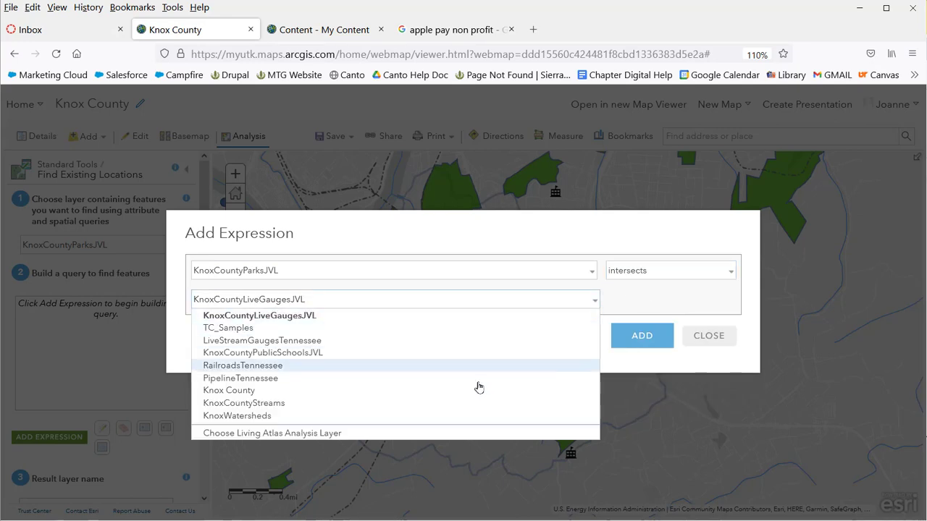
left_click(443, 421)
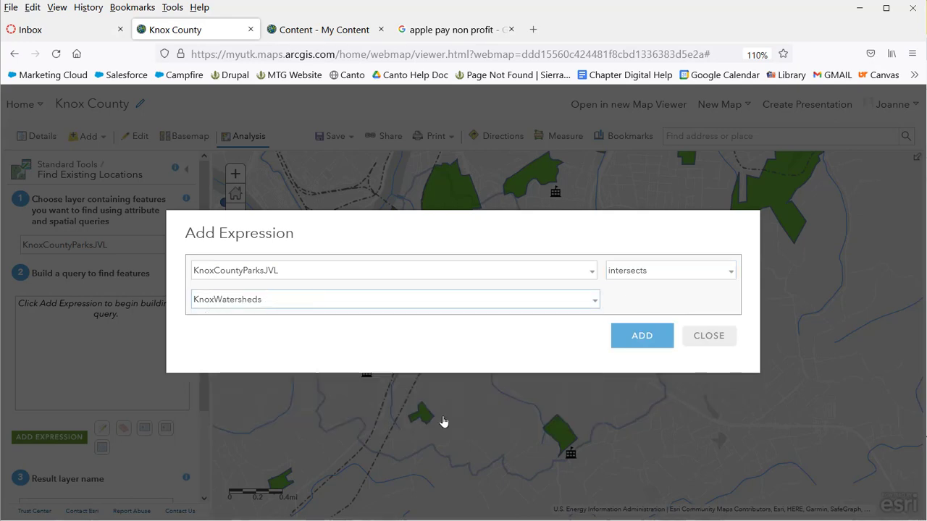
left_click(642, 336)
Name the result layer GooseCreekParksIntersectJVL and run the analysis
left_click_drag(204, 406, 194, 471)
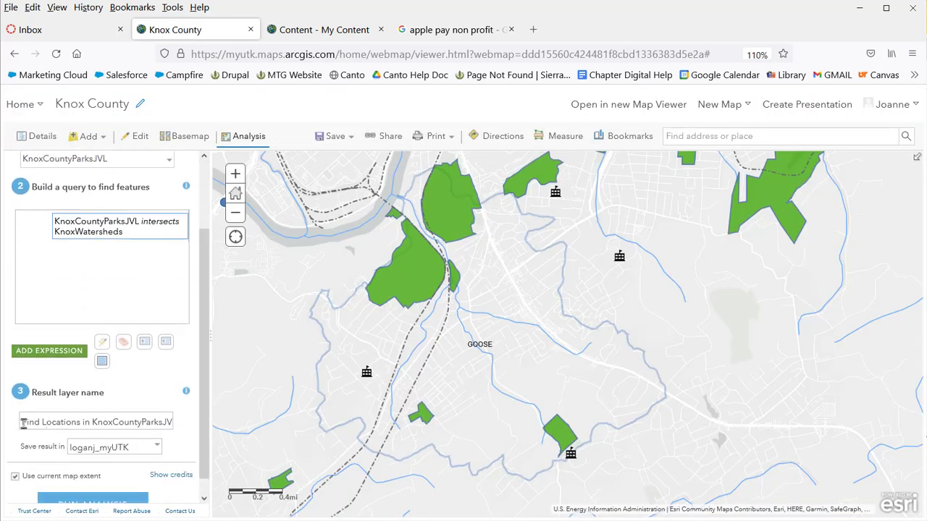
left_click_drag(22, 425, 205, 435)
type("Go")
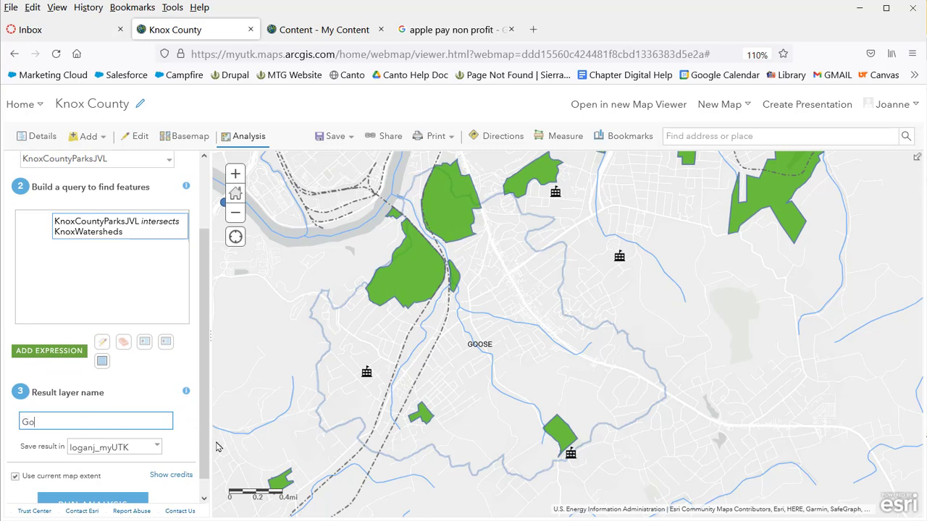
type("oseCreekParksIntersectJVL")
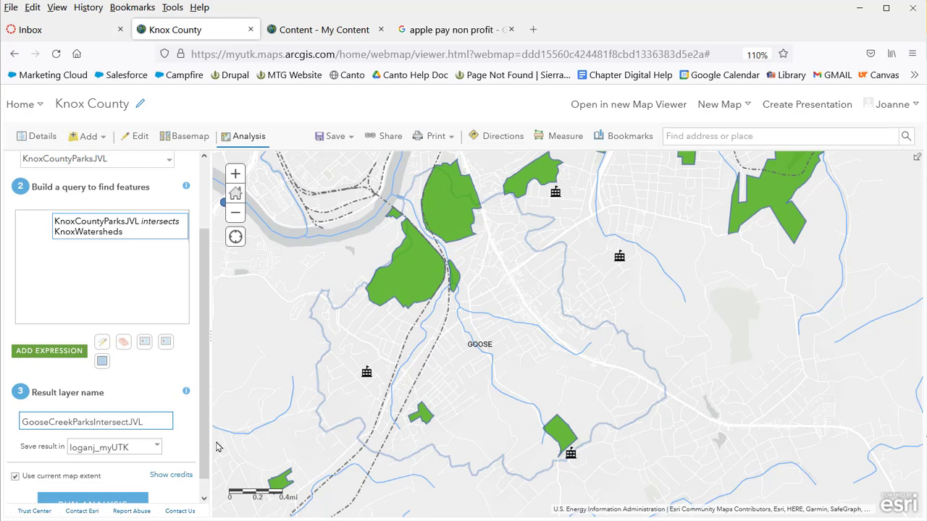
left_click(102, 501)
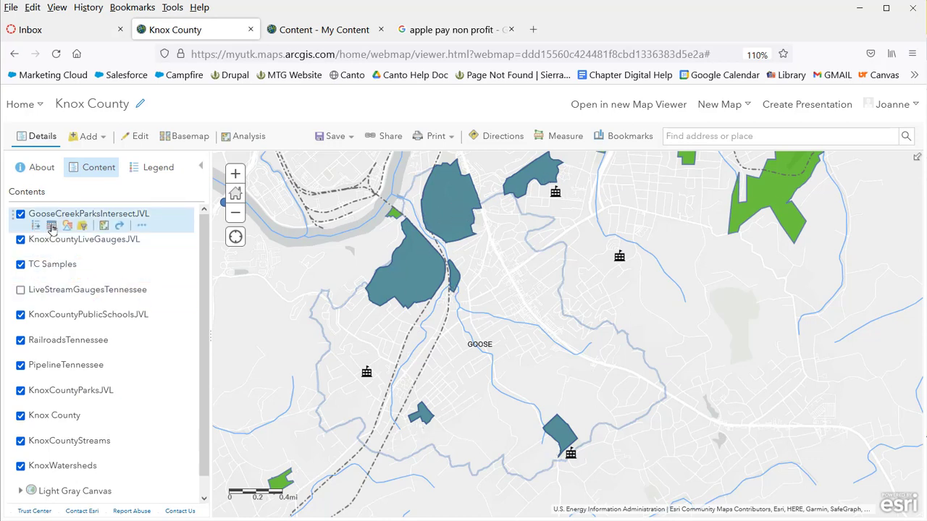
left_click(52, 226)
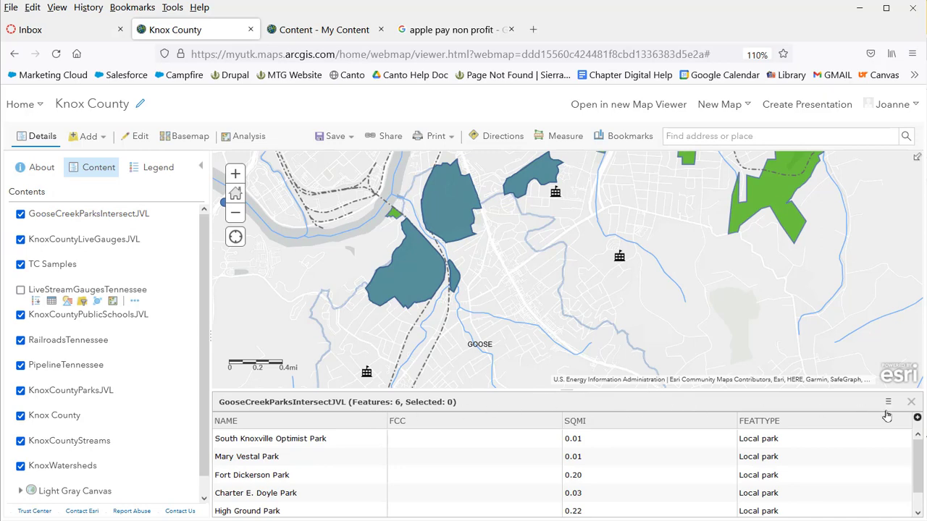
left_click(911, 402)
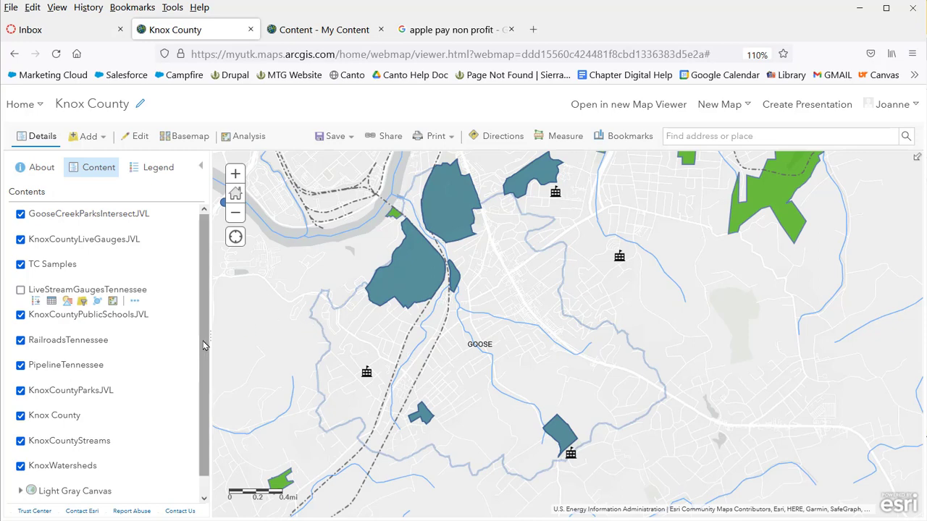
scroll(203, 360, "down", 1)
scroll(203, 360, "down", 1)
mouse_move(104, 387)
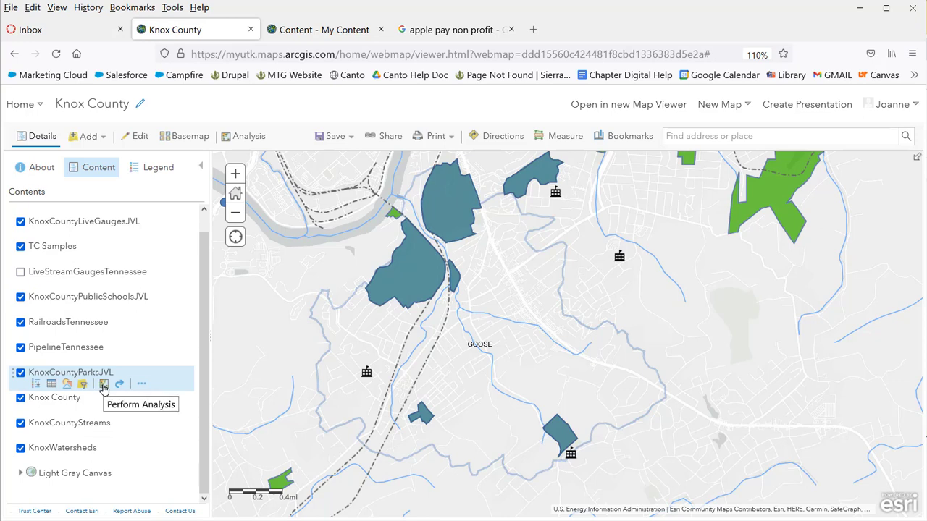
Open Find Existing Locations for the KnoxCountyParksJVL layer
left_click(103, 386)
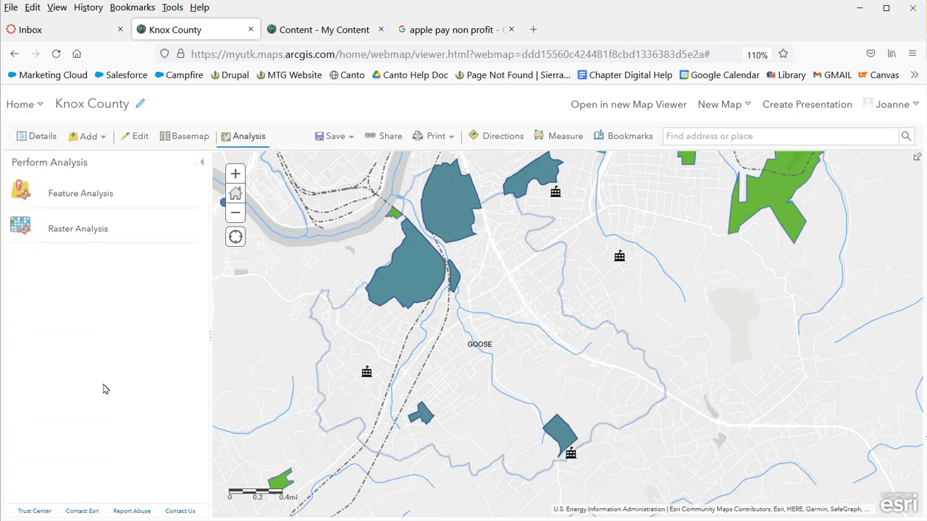
left_click(99, 196)
left_click(78, 201)
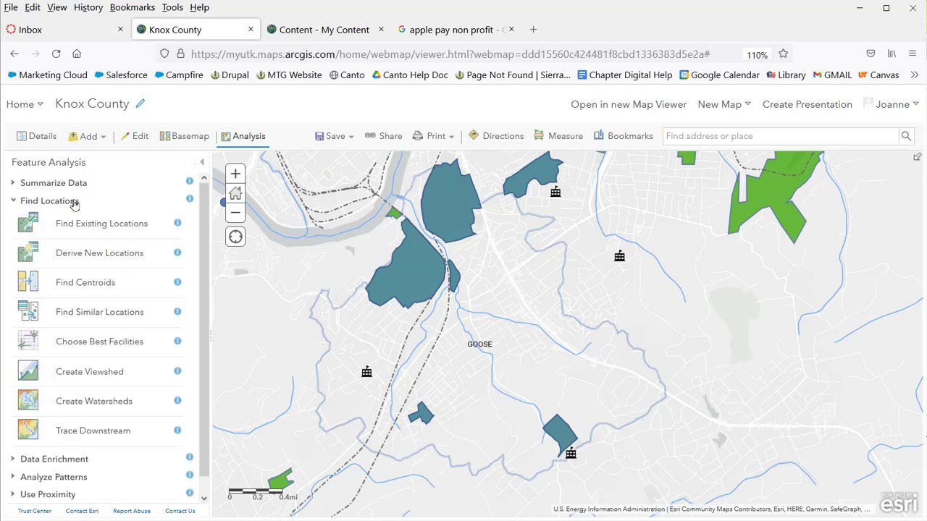
left_click(107, 223)
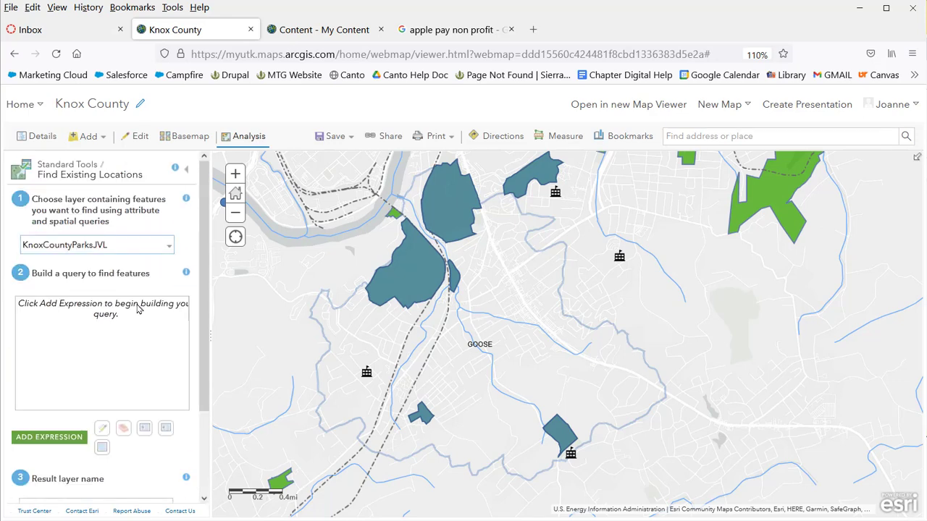
Add the expression 'completely within GooseCreekParksIntersectJVL' to the query
left_click(65, 438)
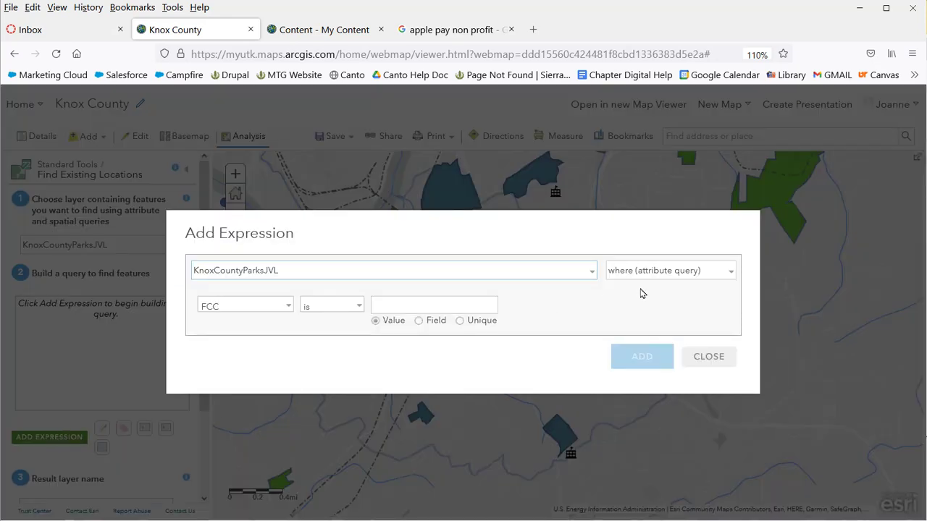
left_click(728, 278)
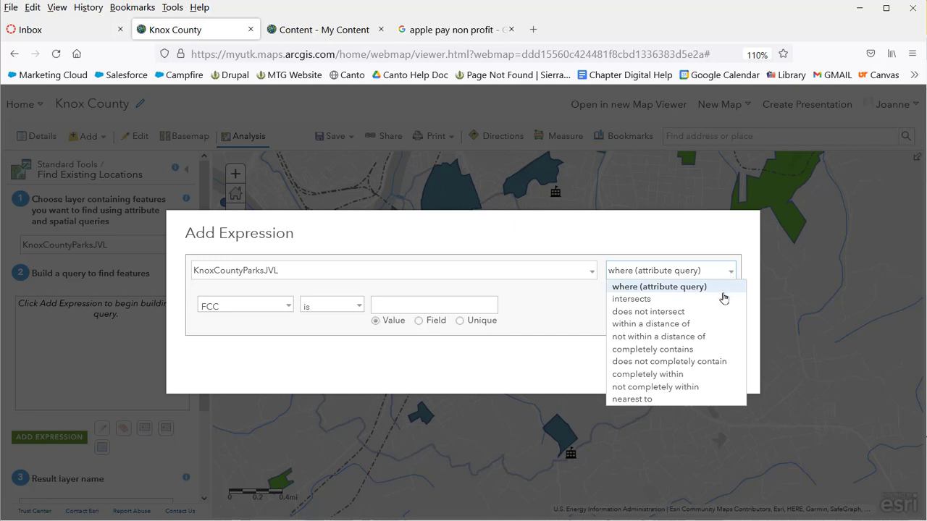
left_click(698, 374)
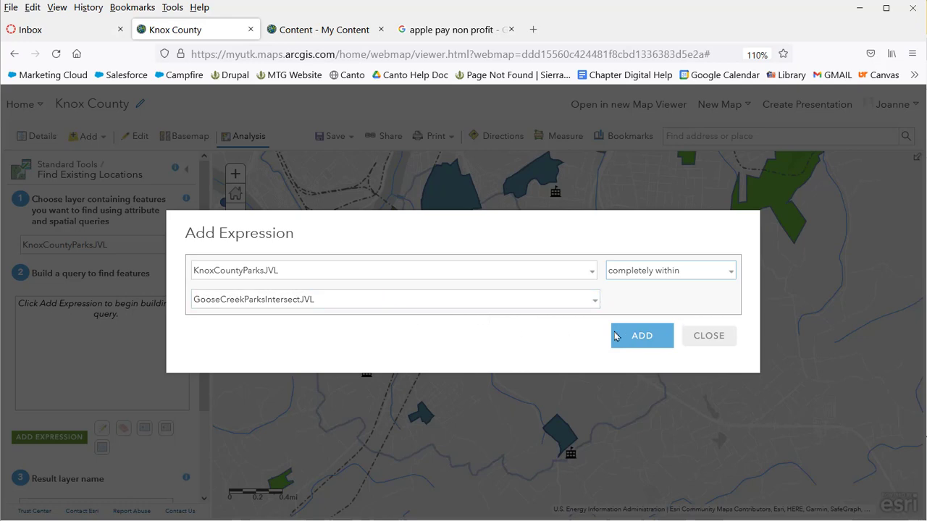
left_click(638, 336)
scroll(109, 384, "down", 3)
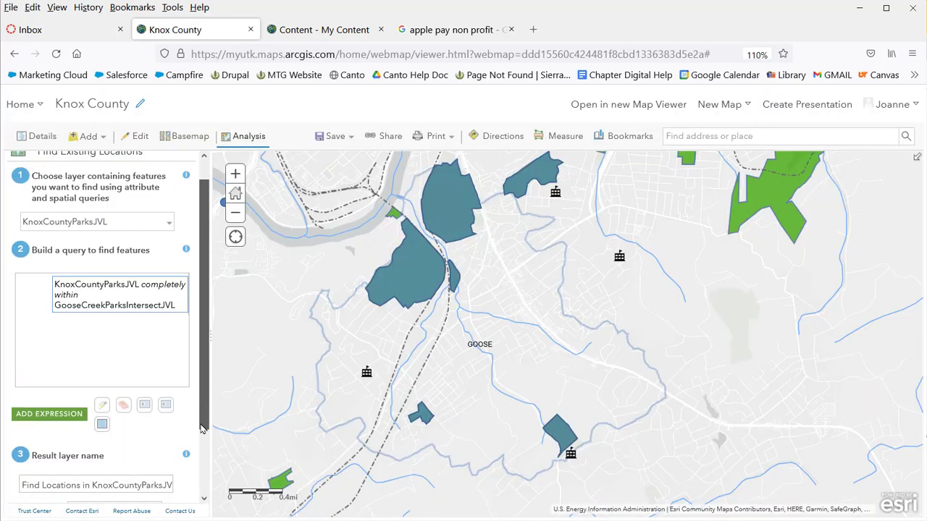
Rename the result layer to GooseCreekParksCompletelyWithinJVL and run the analysis
left_click_drag(20, 403, 236, 403)
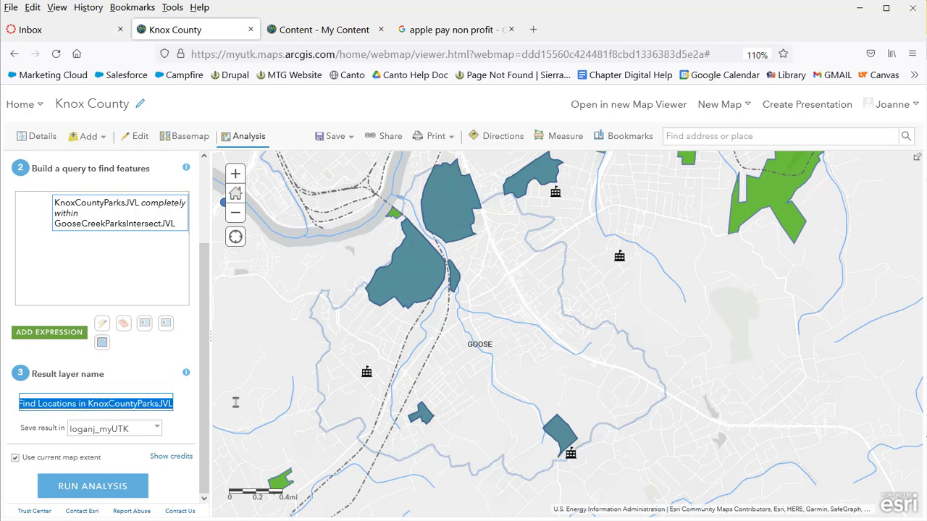
type("GooseCreekParksCompletelyWithi")
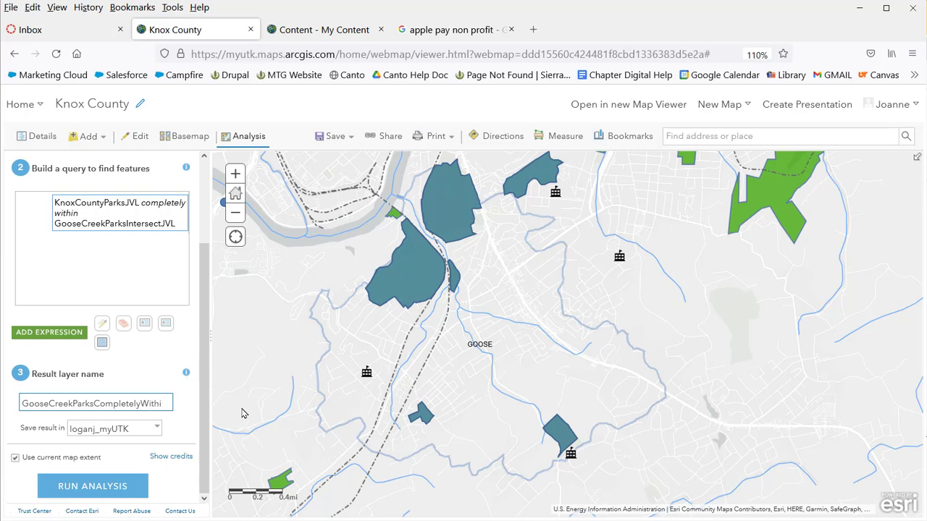
type("JVL")
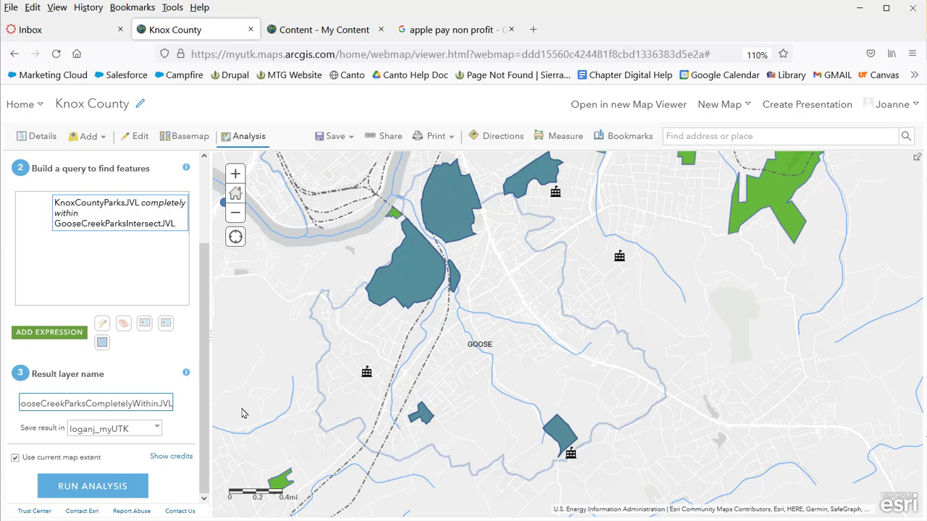
left_click(112, 489)
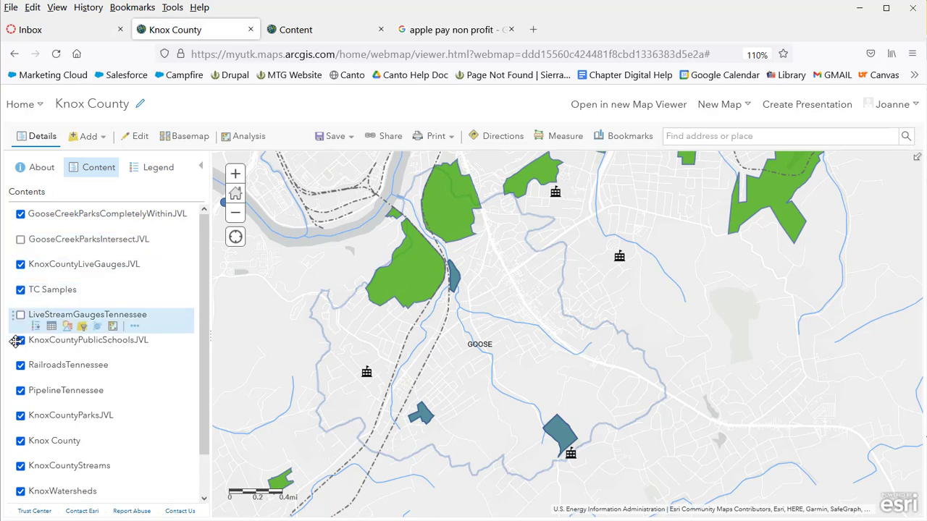
Turn off KnoxCountyParksJVL and compare the two Goose Creek layers, leaving both visible
left_click(21, 416)
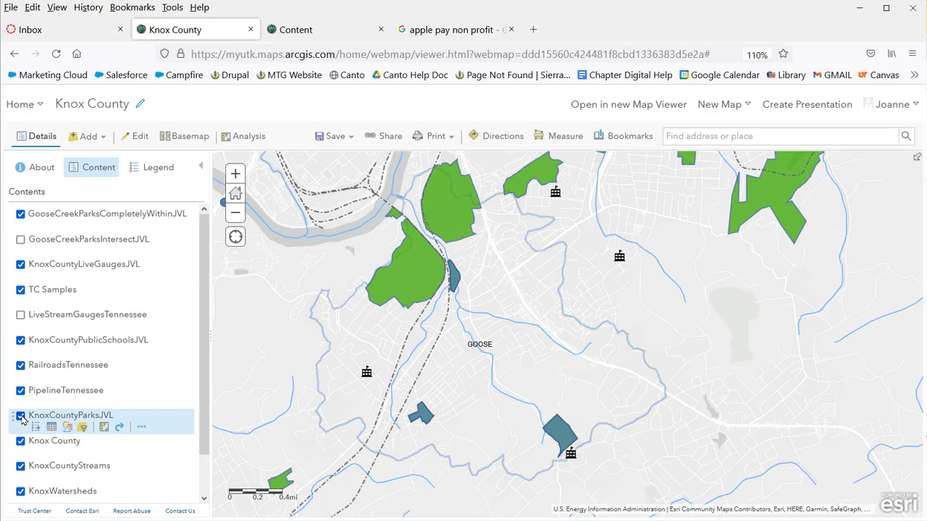
left_click(21, 240)
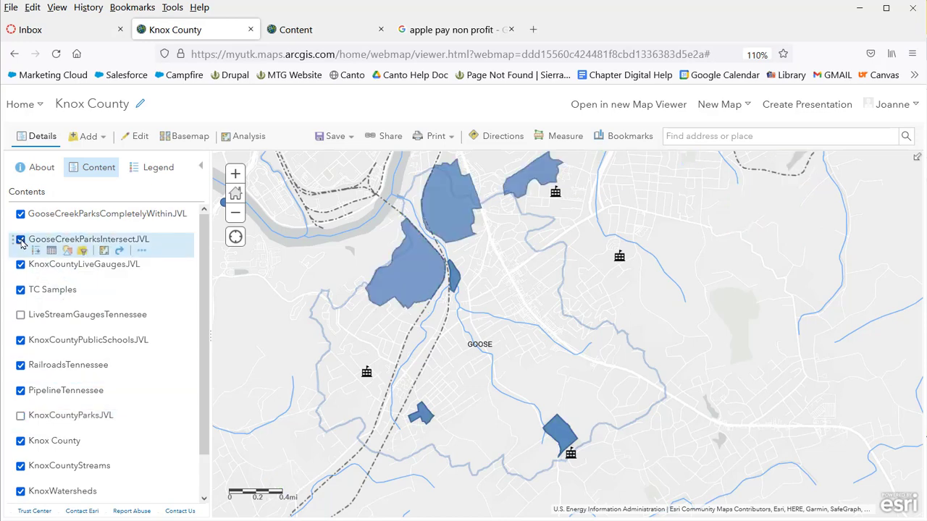
left_click(20, 214)
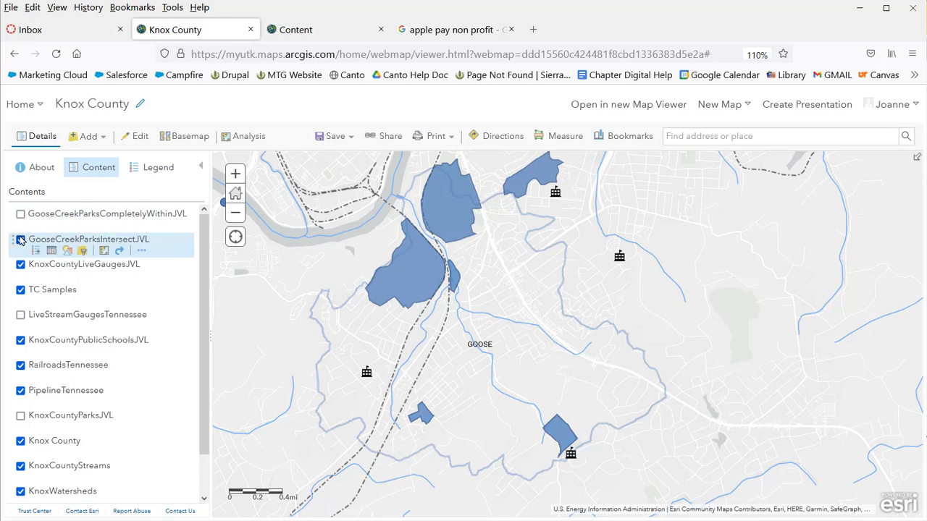
left_click(20, 240)
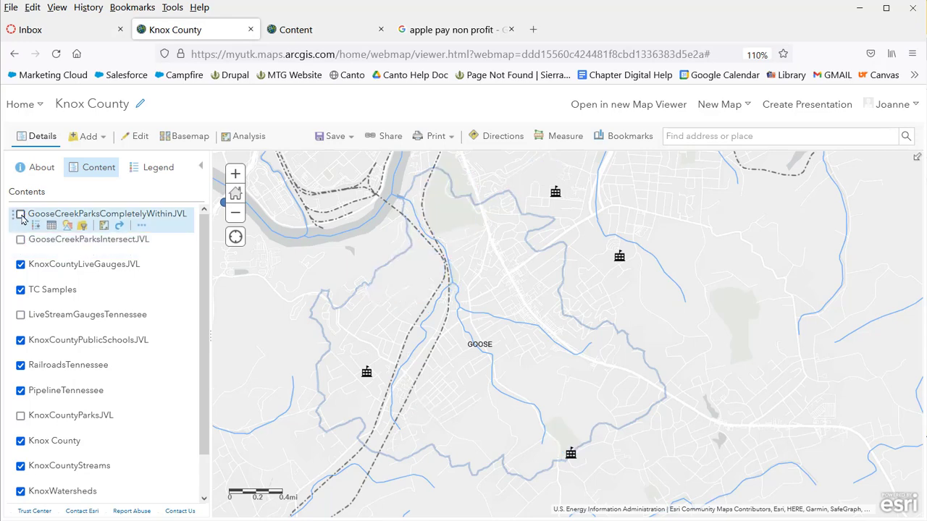
left_click(20, 215)
left_click(20, 240)
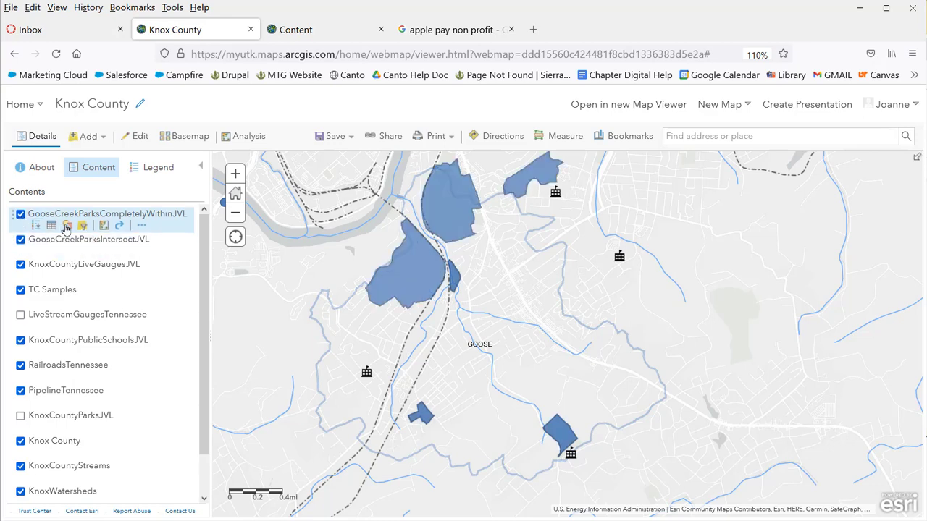
Give GooseCreekParksCompletelyWithinJVL a bright green #4CE600 fill symbol
left_click(68, 227)
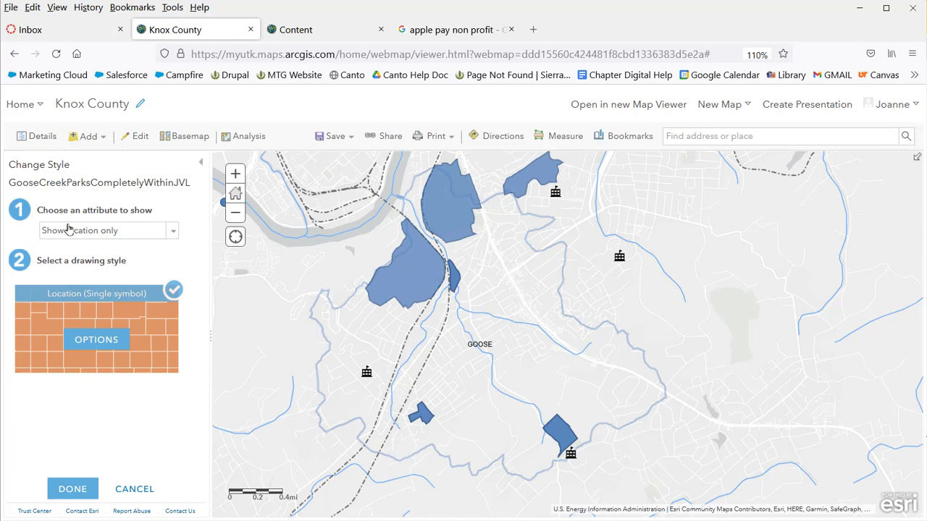
left_click(95, 335)
left_click(62, 239)
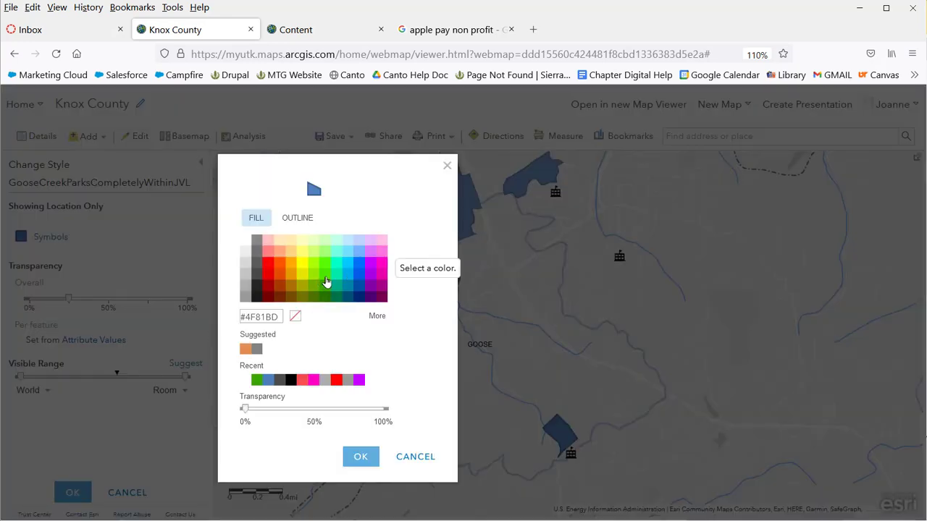
left_click(324, 274)
left_click(361, 456)
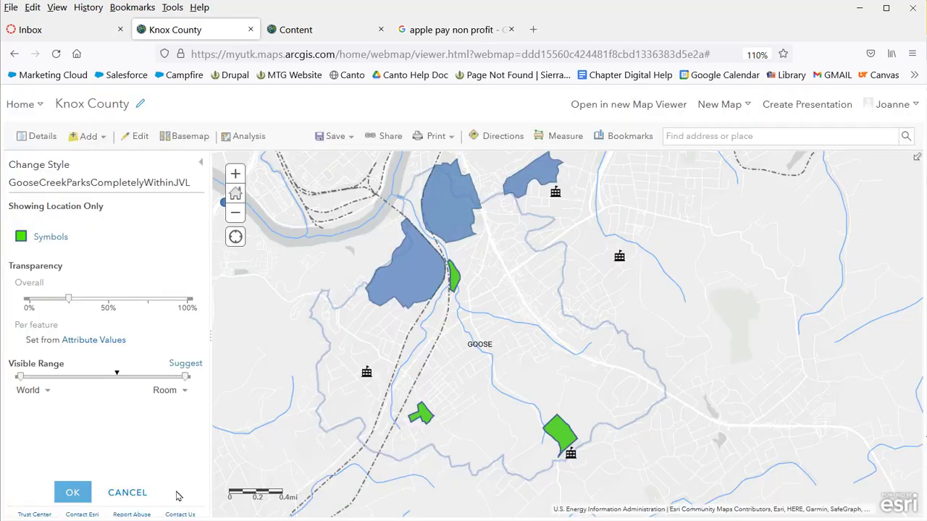
left_click(75, 492)
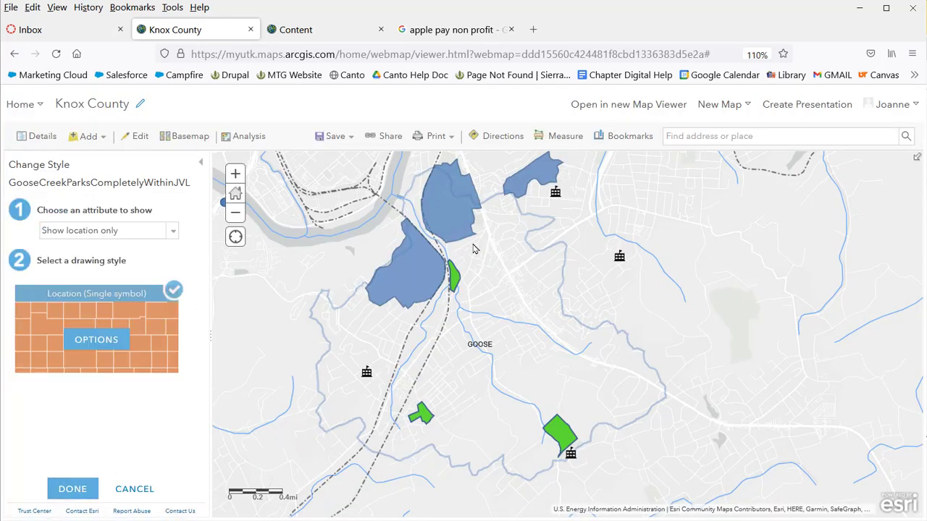
Pan and zoom the map to inspect the green parks
left_click_drag(475, 248, 496, 283)
scroll(423, 271, "up", 1)
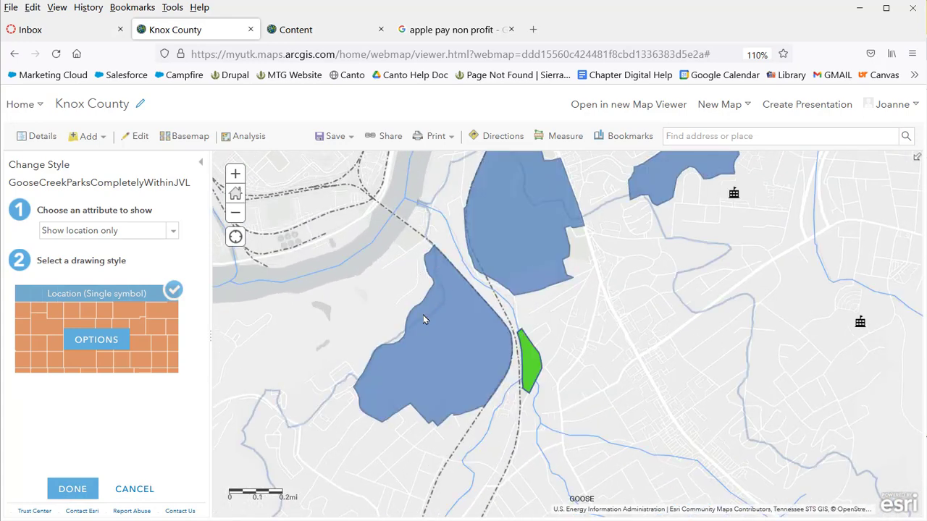
left_click_drag(588, 248, 507, 261)
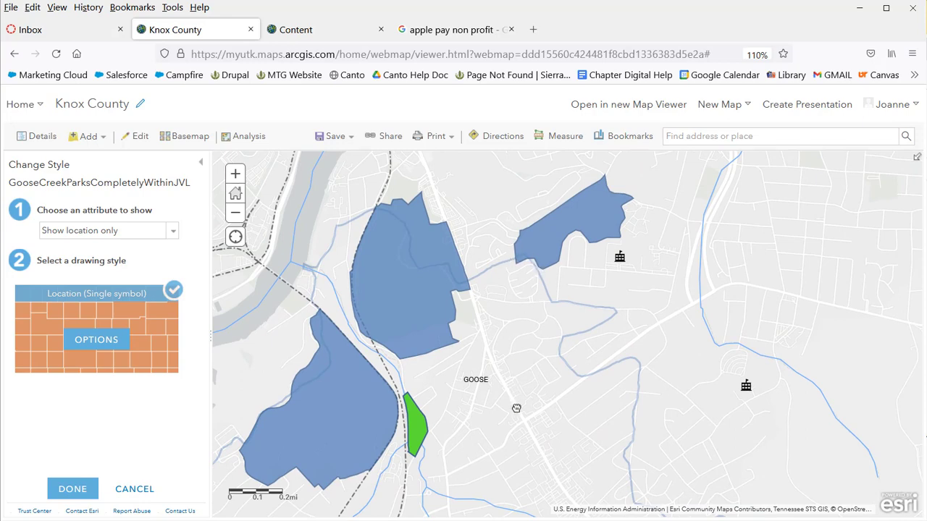
left_click_drag(517, 376, 521, 295)
scroll(521, 295, "down", 1)
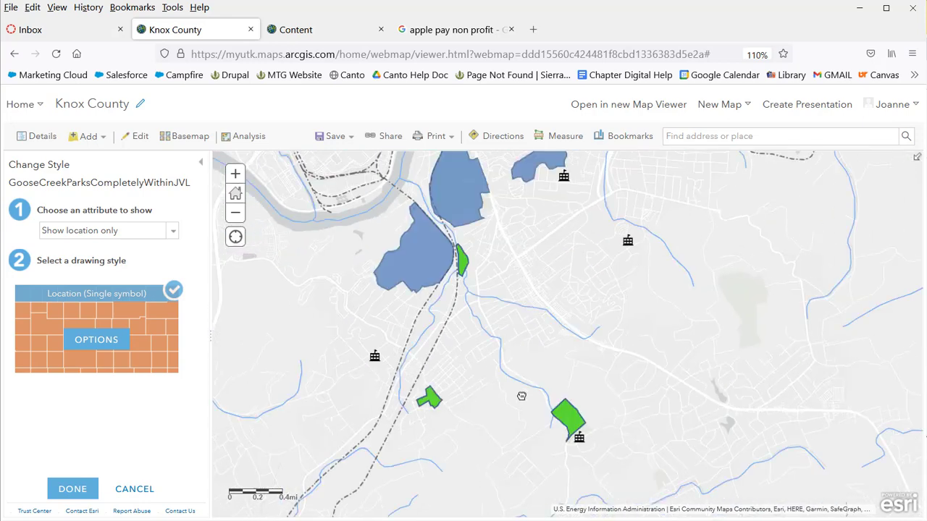
left_click_drag(526, 362, 523, 421)
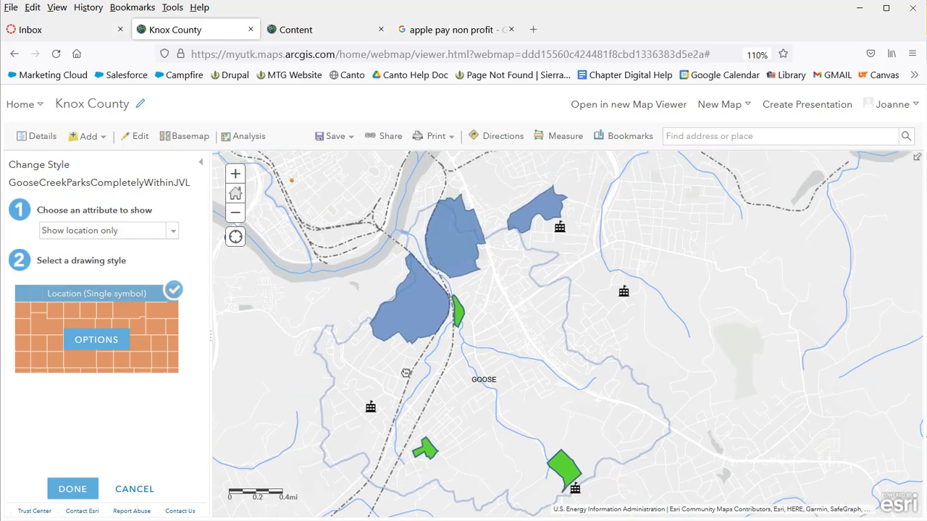
Close the style settings and toggle GooseCreekParksIntersectJVL off and back on
left_click(85, 488)
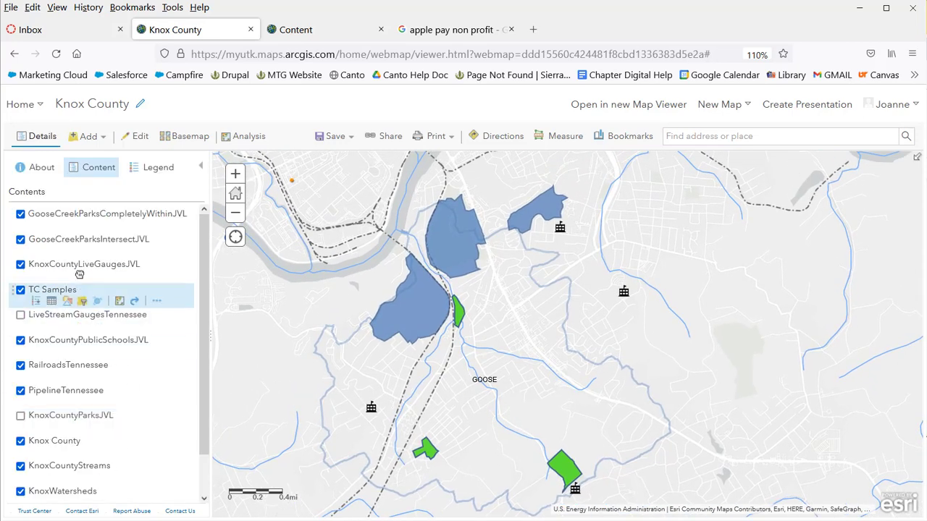
left_click(21, 240)
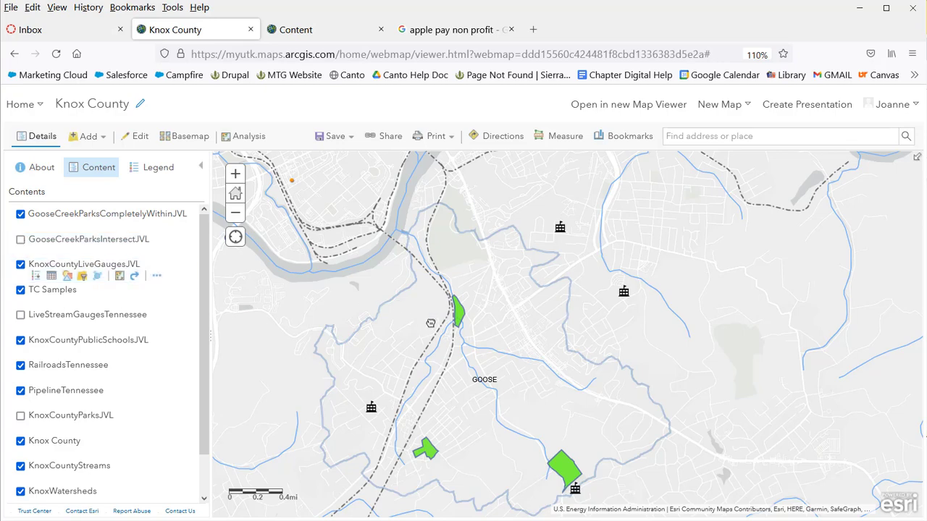
scroll(491, 341, "up", 2)
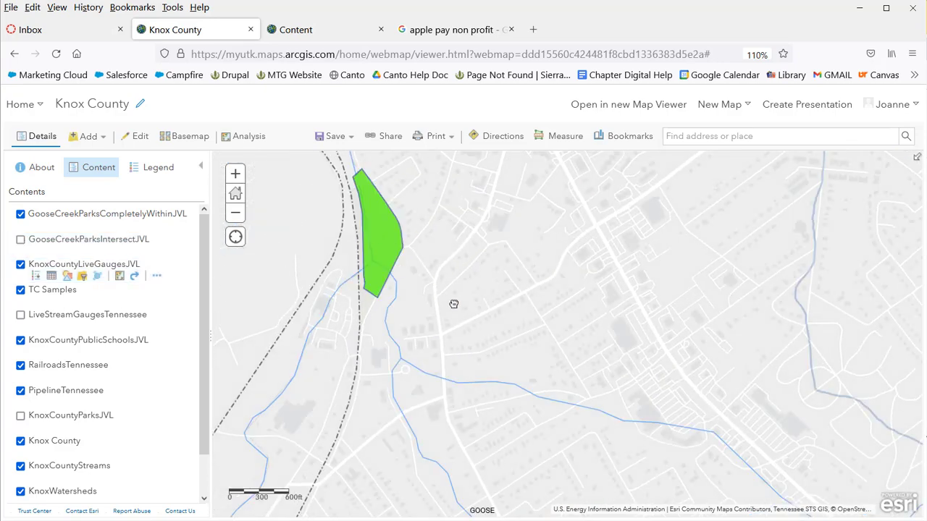
scroll(453, 305, "down", 3)
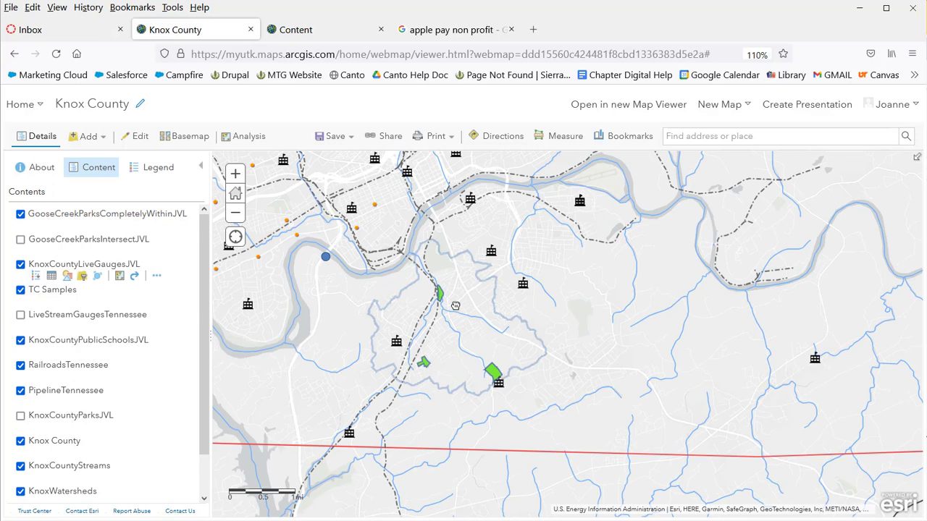
left_click(21, 242)
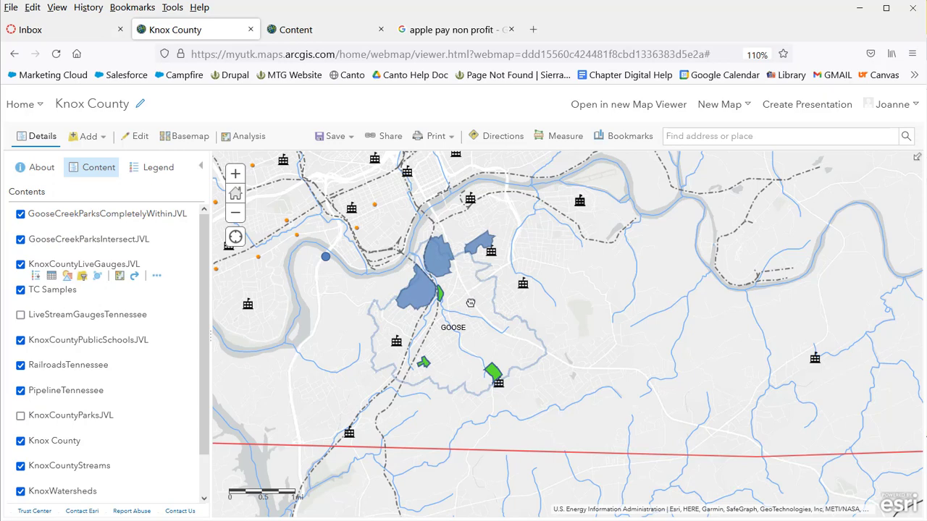
Zoom in on the Goose Creek parks, then zoom back out to the full county
left_click_drag(470, 305, 470, 310)
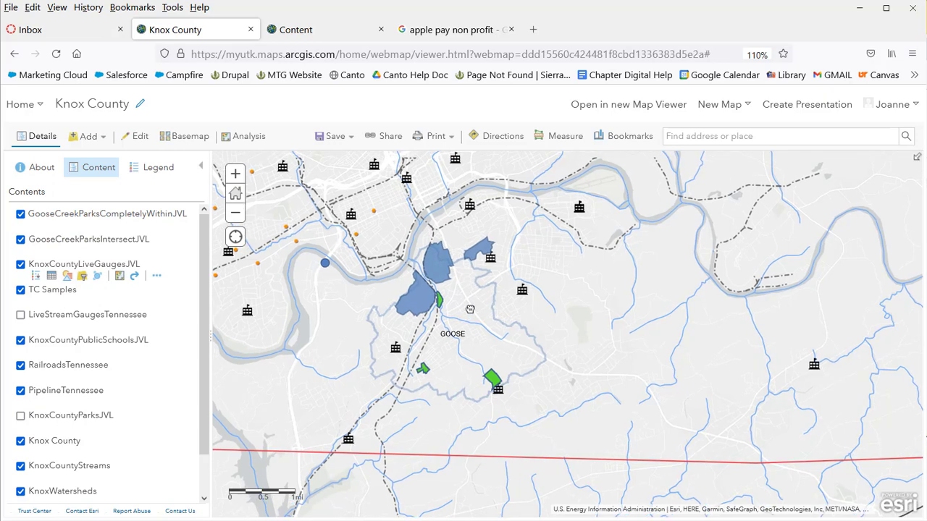
scroll(469, 309, "up", 2)
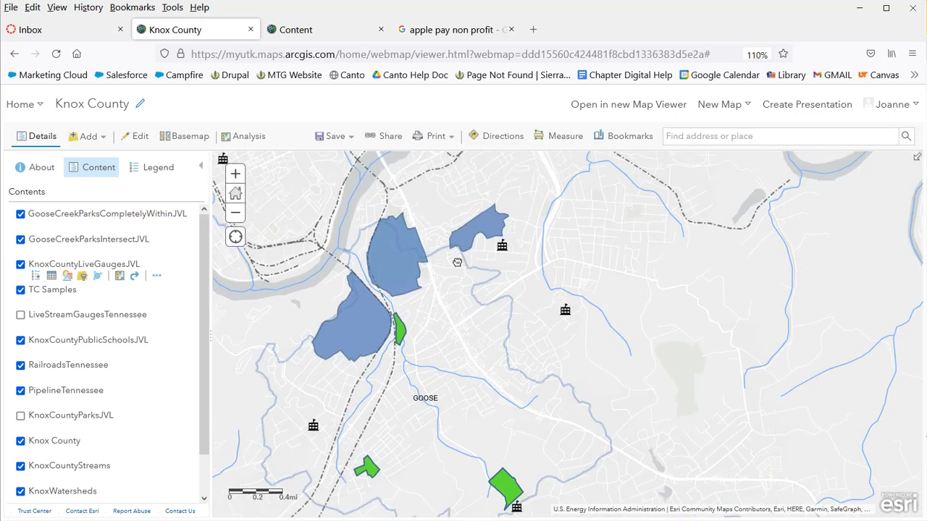
scroll(455, 268, "up", 1)
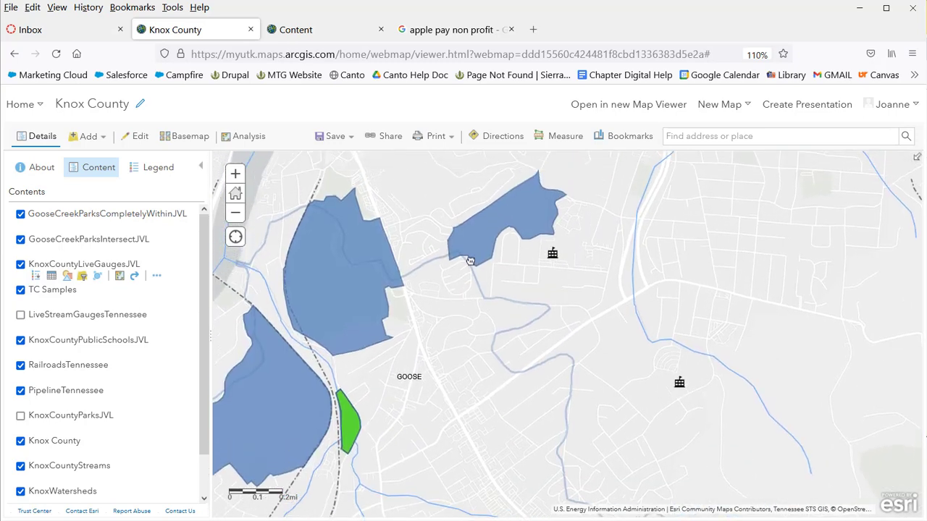
left_click_drag(408, 380, 453, 311)
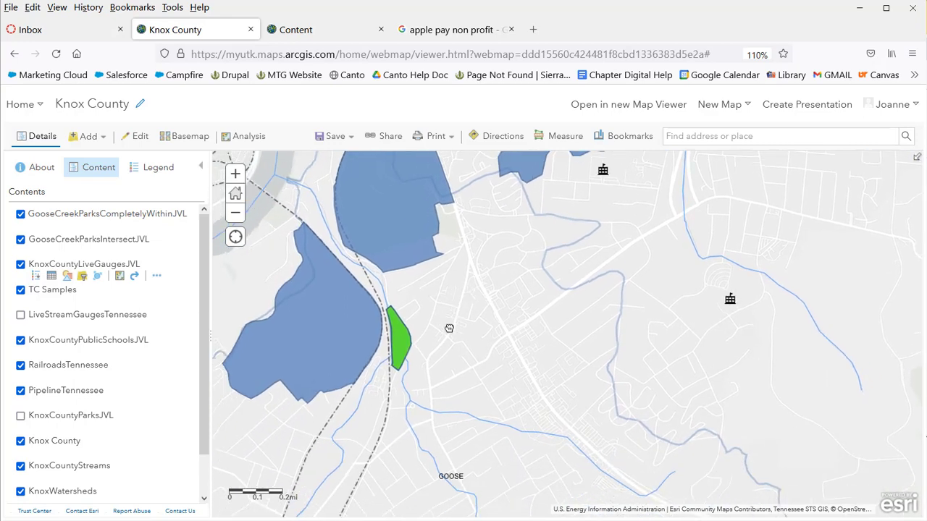
scroll(449, 328, "down", 2)
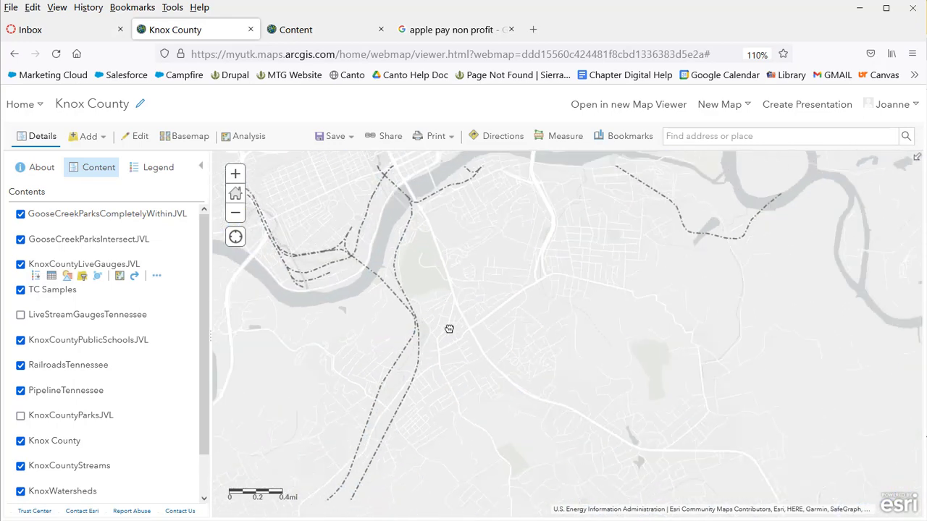
scroll(470, 358, "down", 3)
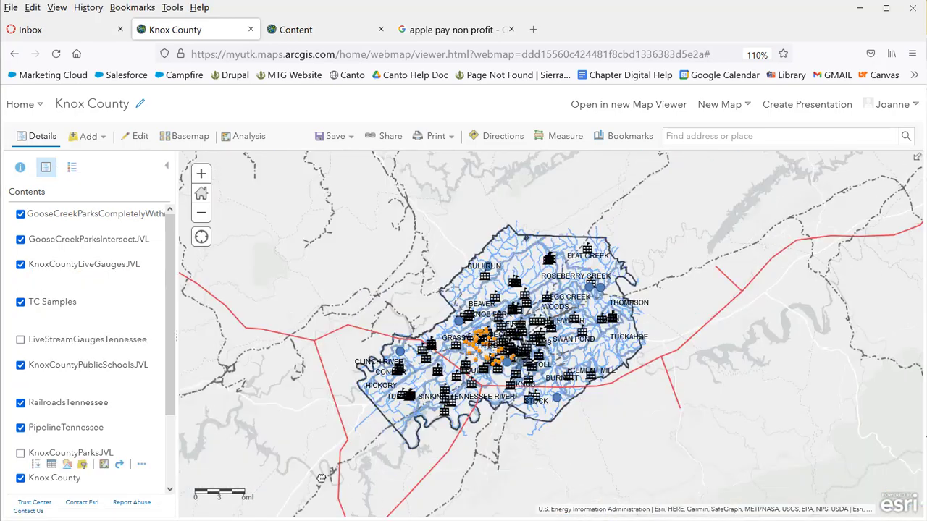
Turn on KnoxCountyParksJVL and hide a Goose Creek parks result layer
scroll(108, 406, "down", 3)
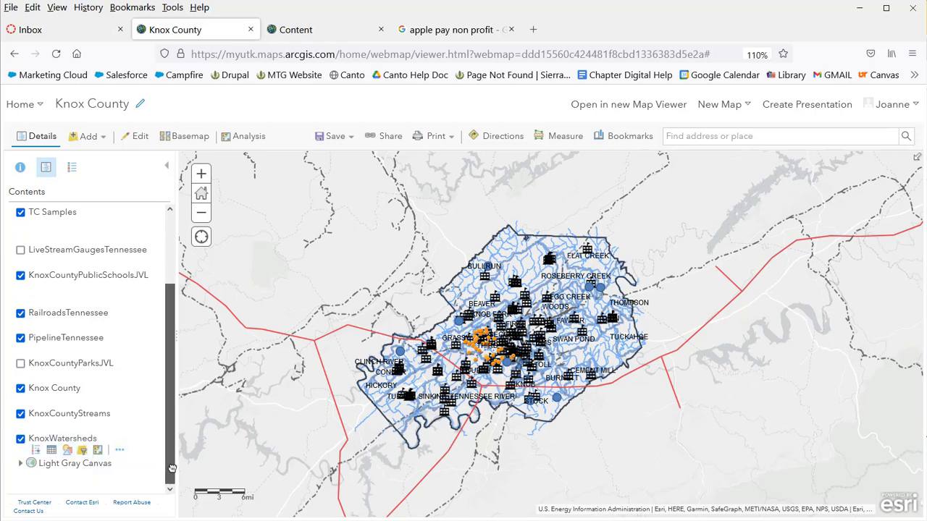
left_click_drag(173, 469, 174, 422)
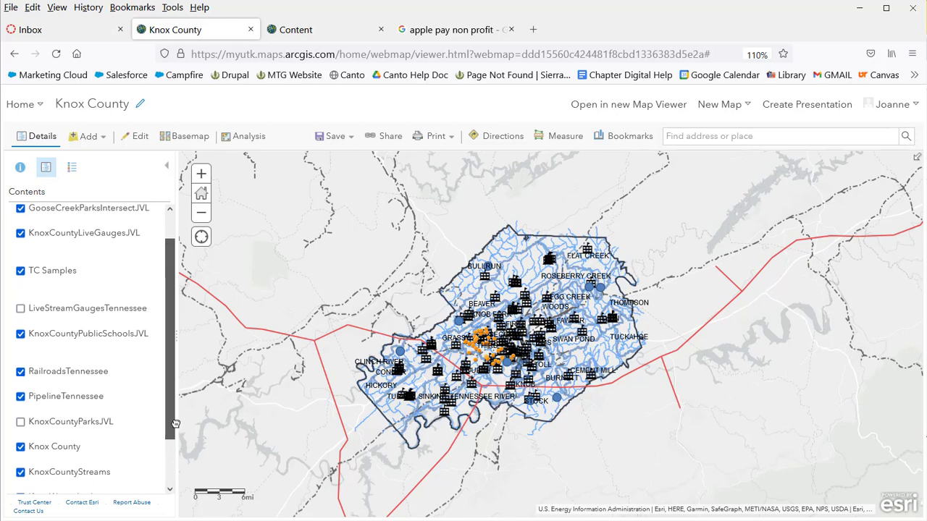
left_click(21, 422)
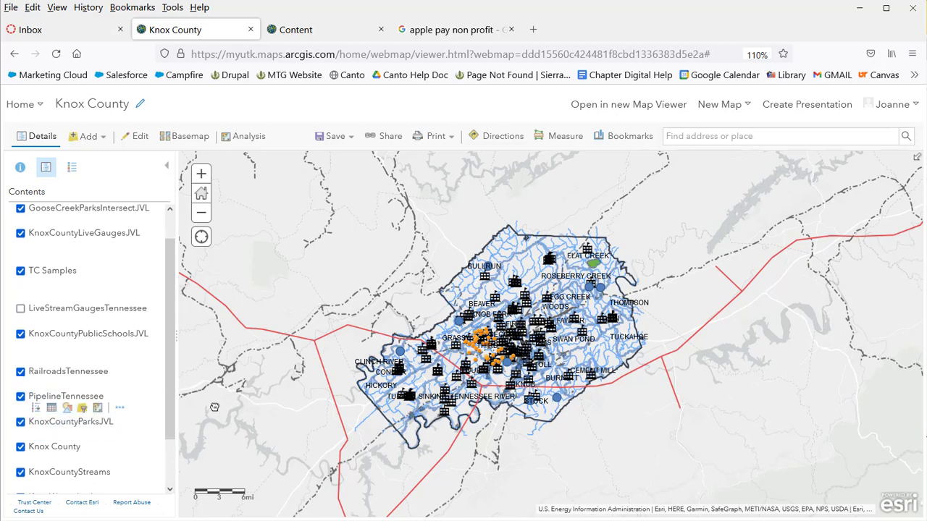
left_click_drag(173, 380, 181, 355)
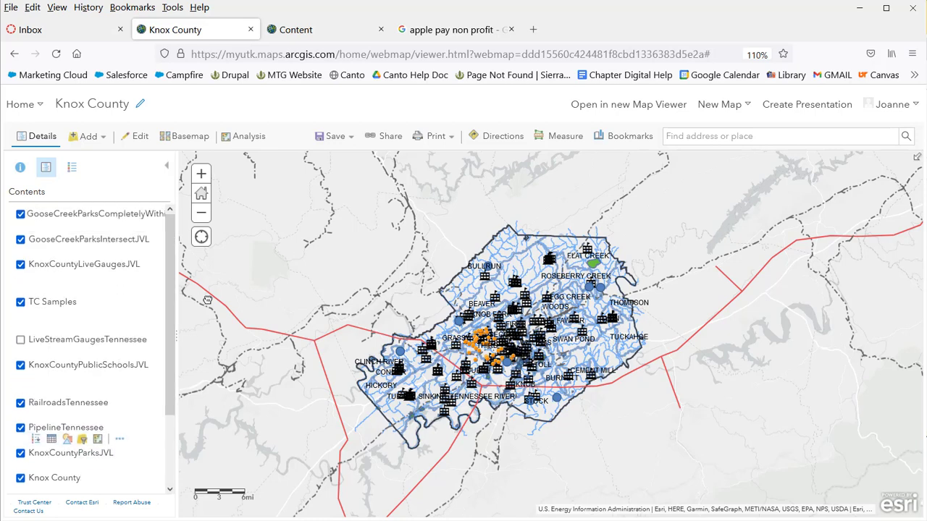
left_click(21, 239)
Hide the TC Samples, gauge, school, railroad, pipeline and stream layers, then open Analysis
left_click_drag(179, 373, 181, 413)
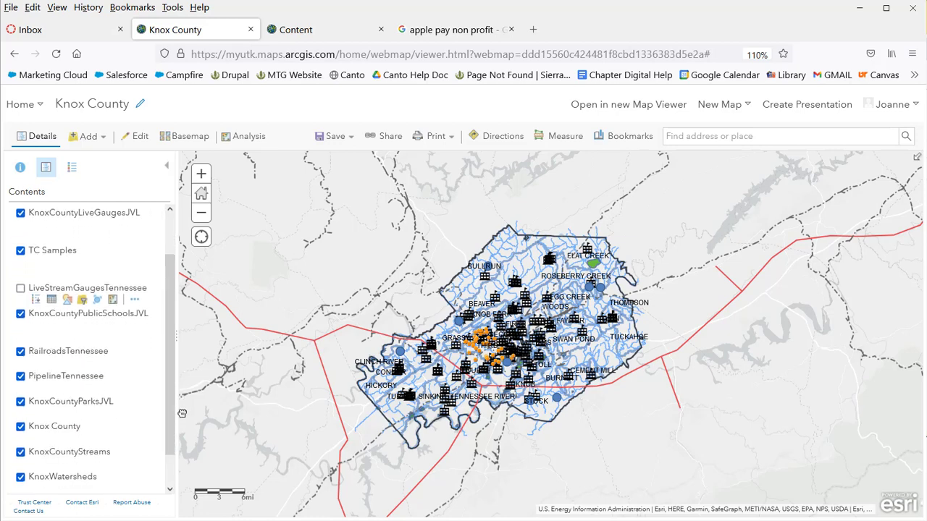
left_click(22, 251)
left_click(22, 213)
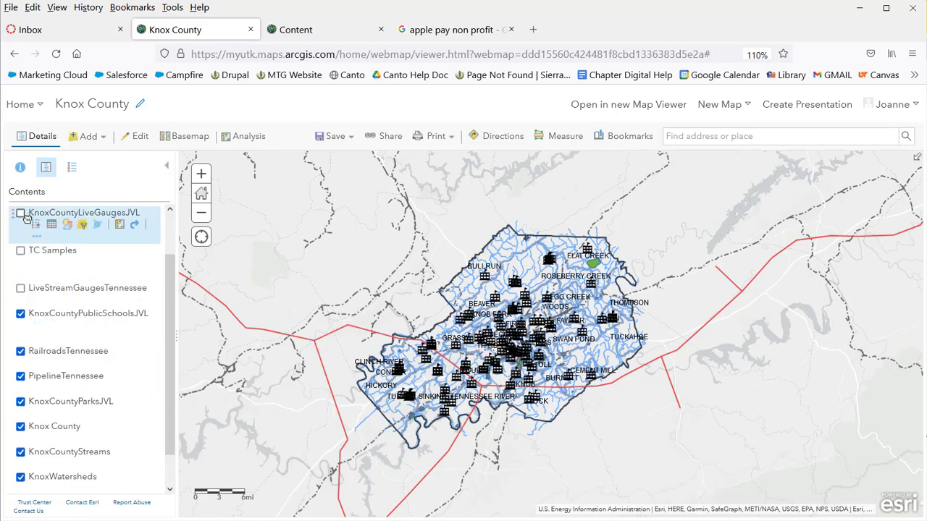
left_click(21, 314)
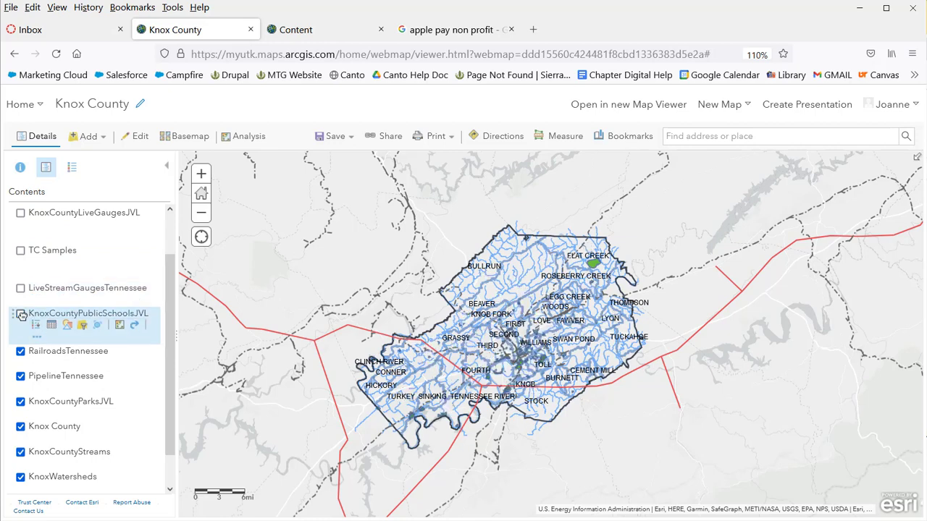
left_click(21, 351)
left_click(22, 376)
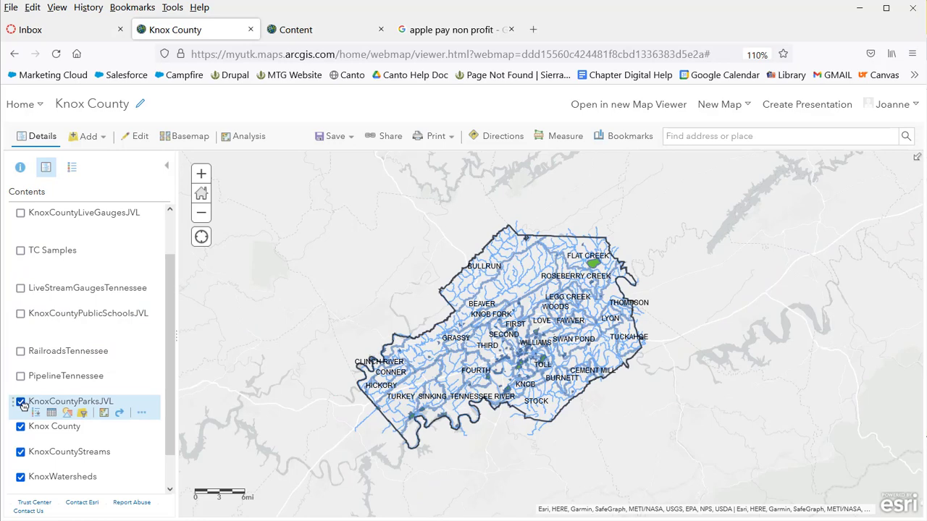
left_click(21, 452)
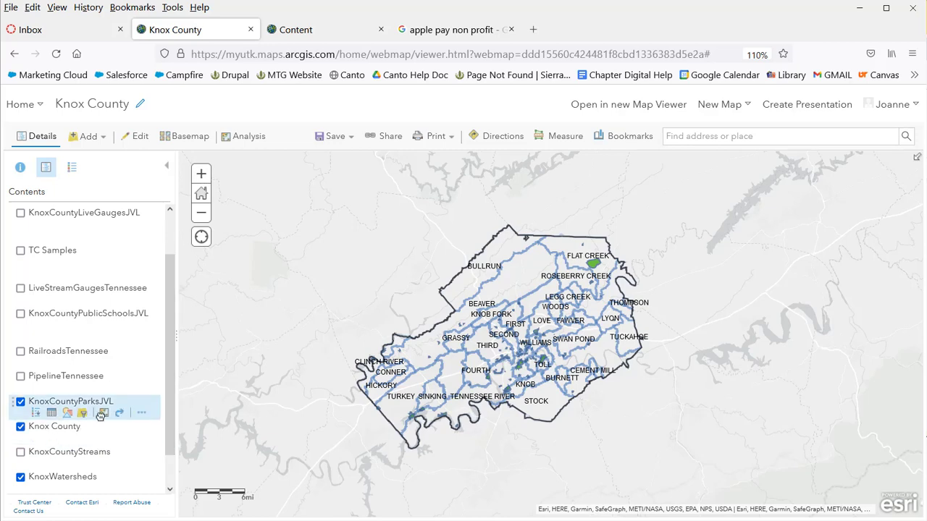
left_click(98, 413)
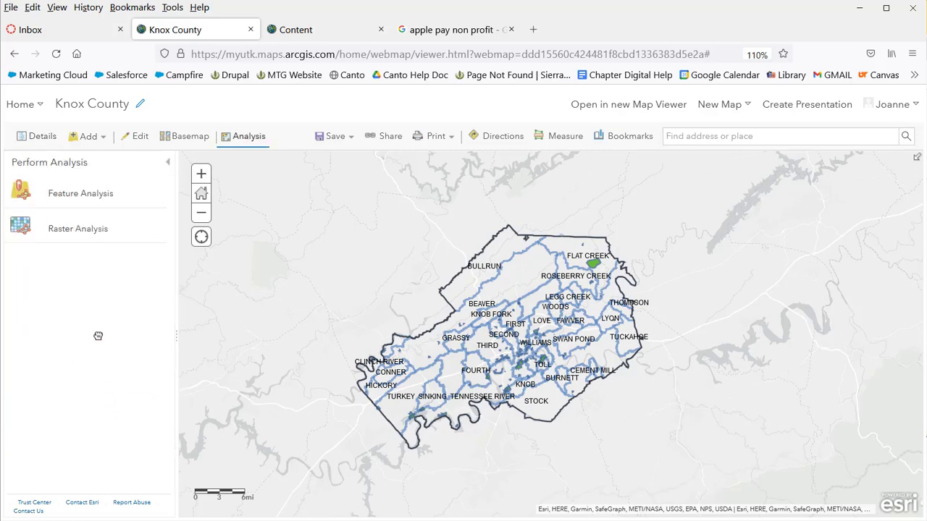
Open the Find Existing Locations tool for the KnoxWatersheds layer
left_click(170, 168)
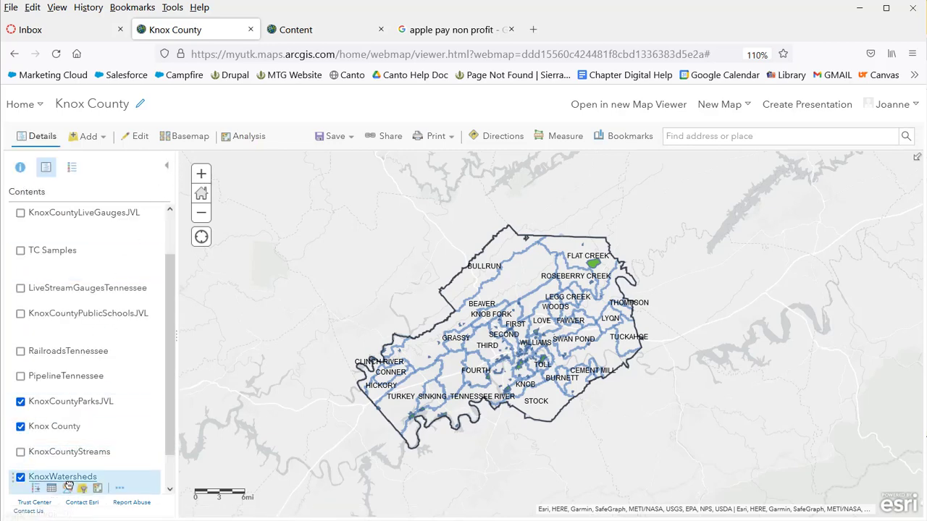
left_click(99, 488)
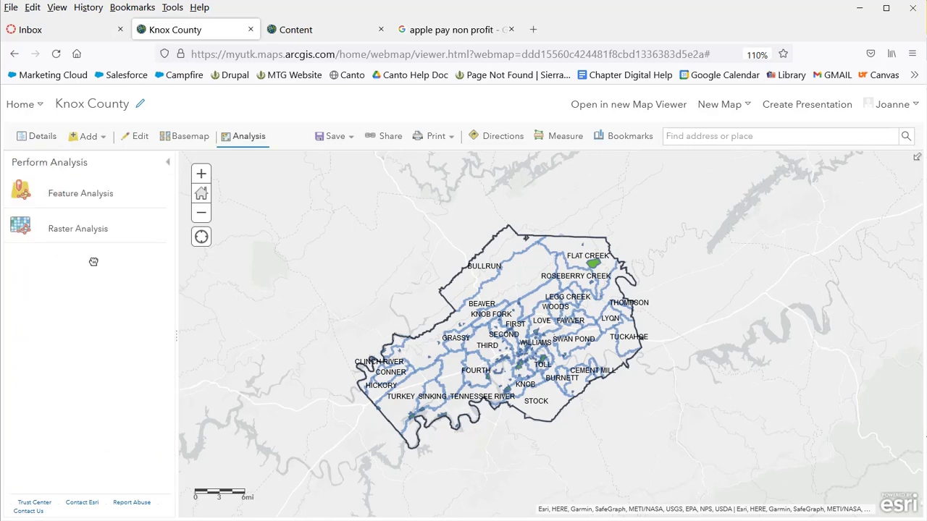
left_click(116, 192)
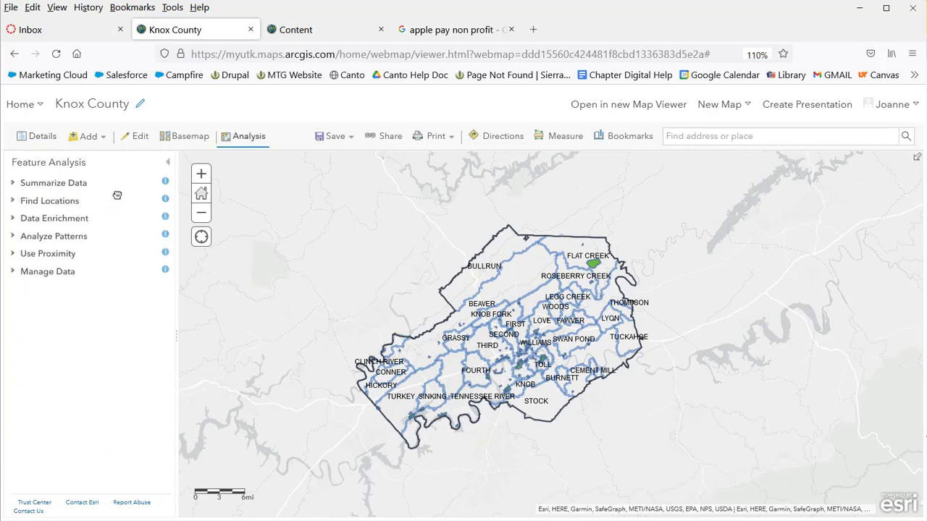
left_click(75, 204)
left_click(88, 227)
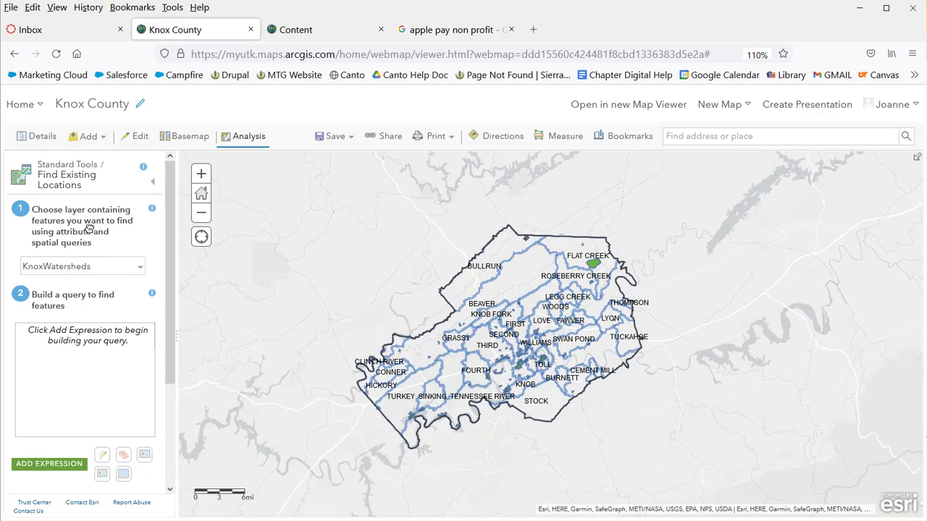
Add the expression 'KnoxWatersheds completely contains KnoxCountyParksJVL' to the query
left_click(63, 464)
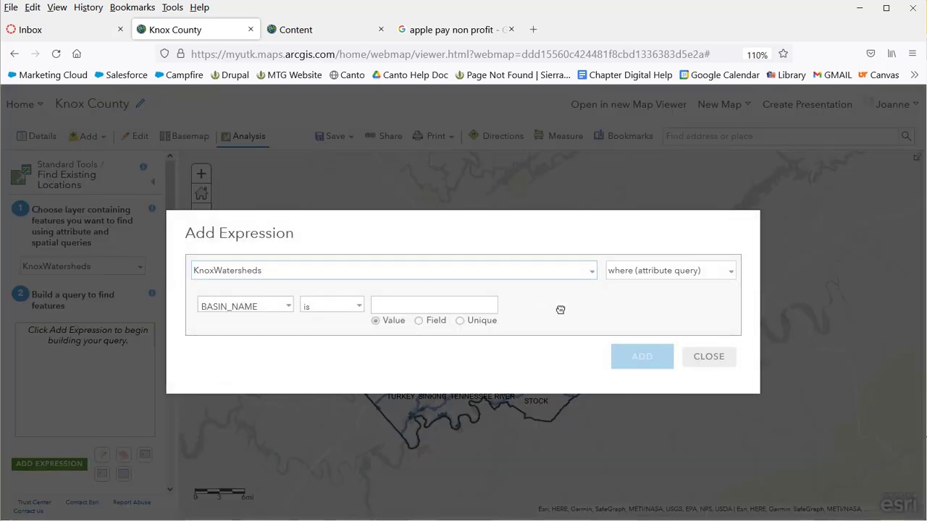
left_click(699, 273)
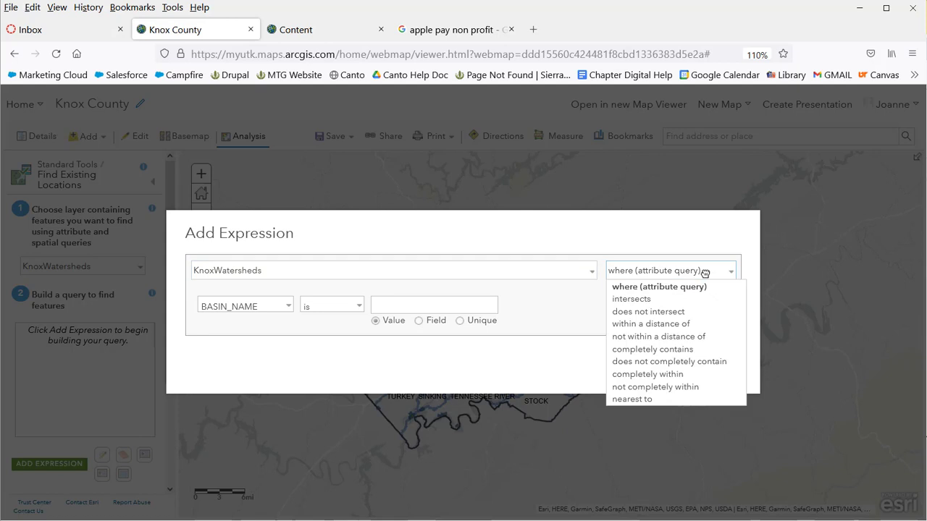
left_click(696, 349)
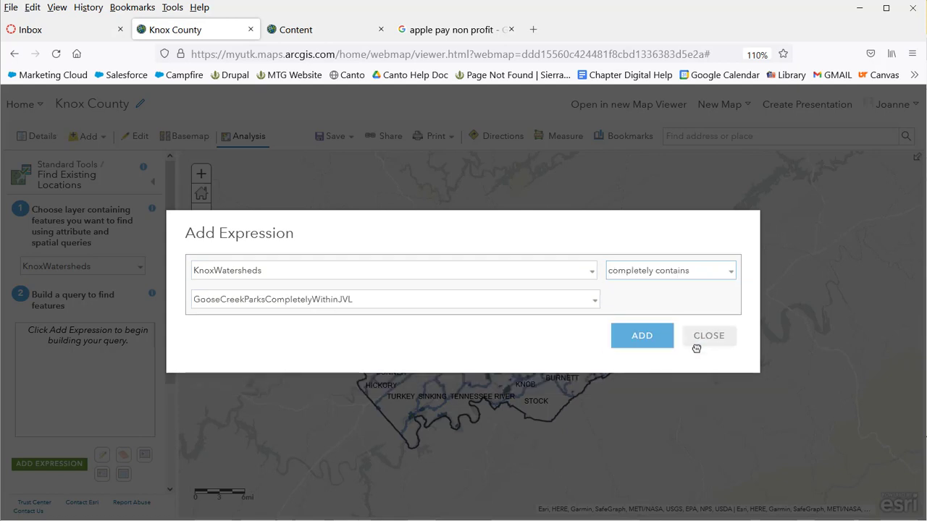
left_click(596, 300)
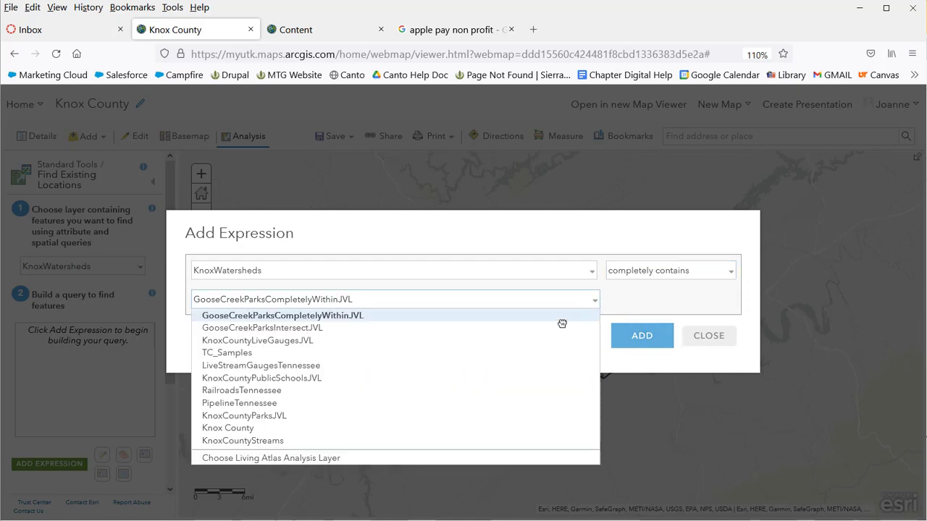
left_click(339, 418)
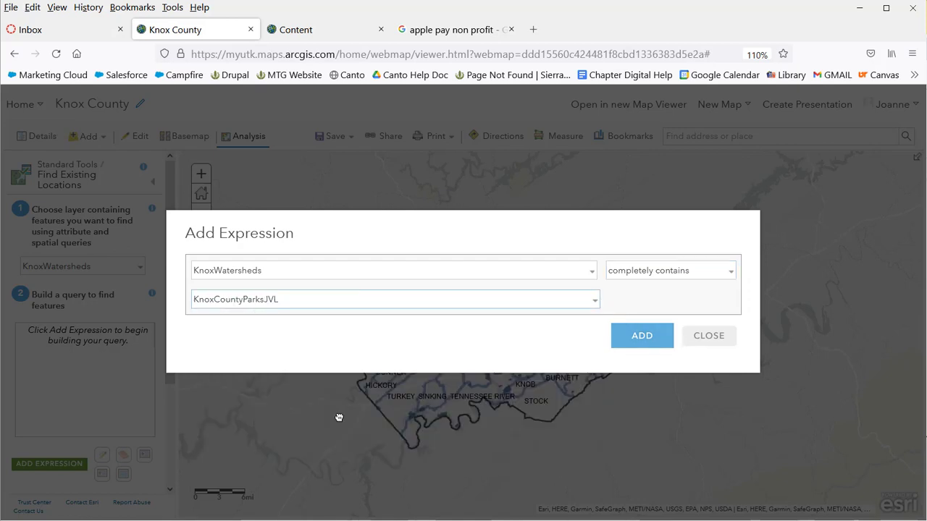
left_click(654, 334)
scroll(157, 476, "down", 3)
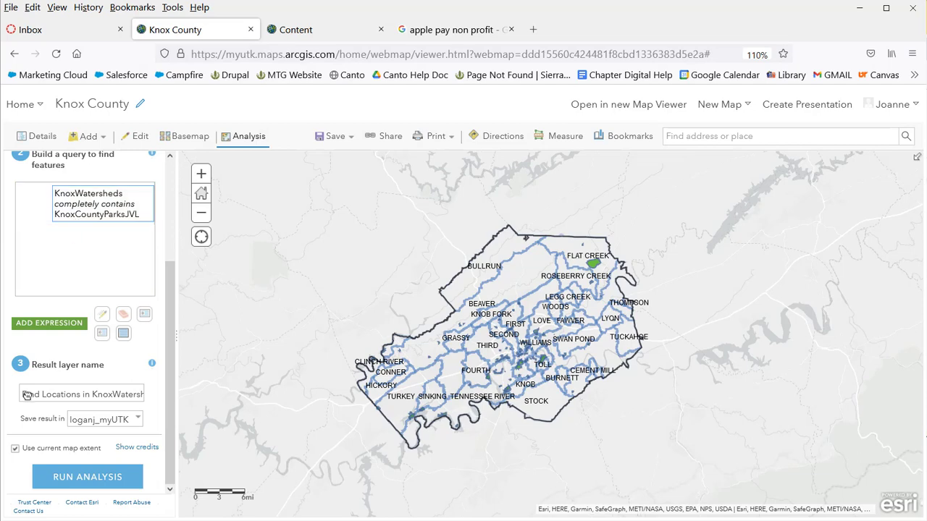
Name the result layer KnoxWatershedsParksCompletelyContainJVL and run the analysis
left_click_drag(26, 394, 184, 400)
type("KnoxWatershedsParksC")
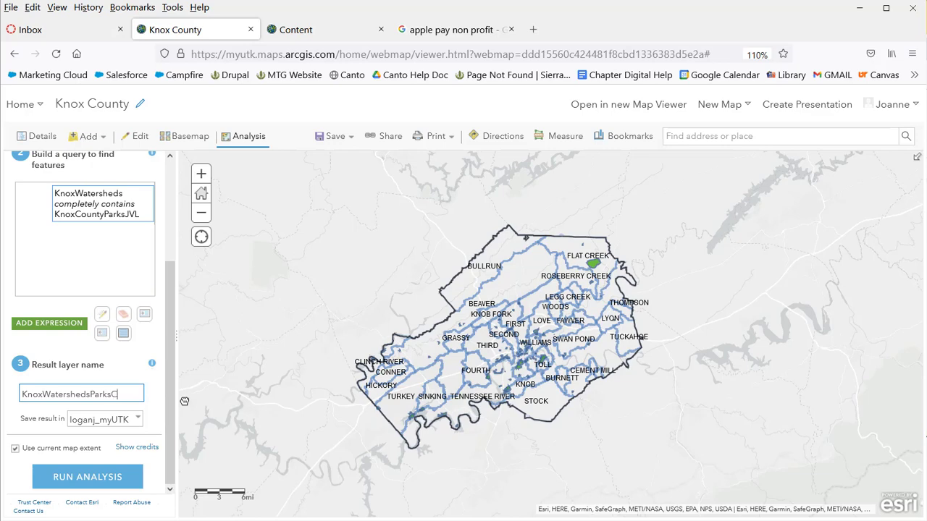
type("telyCOntain")
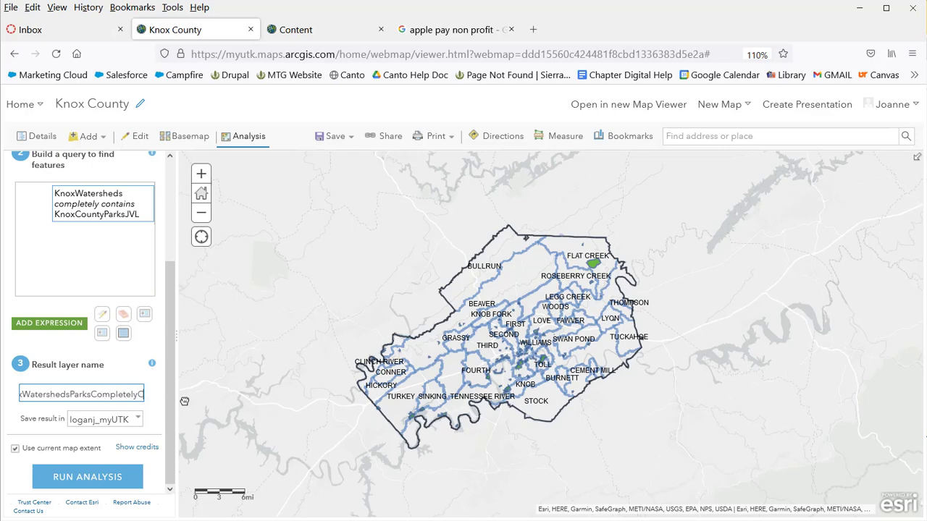
key("BackSpace")
key("BackSpace")
key("BackSpace")
key("BackSpace")
key("BackSpace")
key("BackSpace")
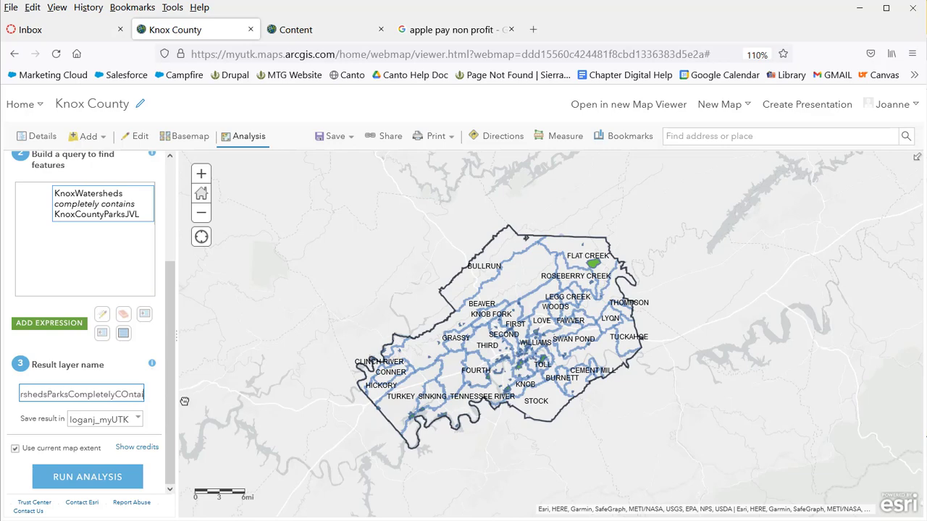
type("on")
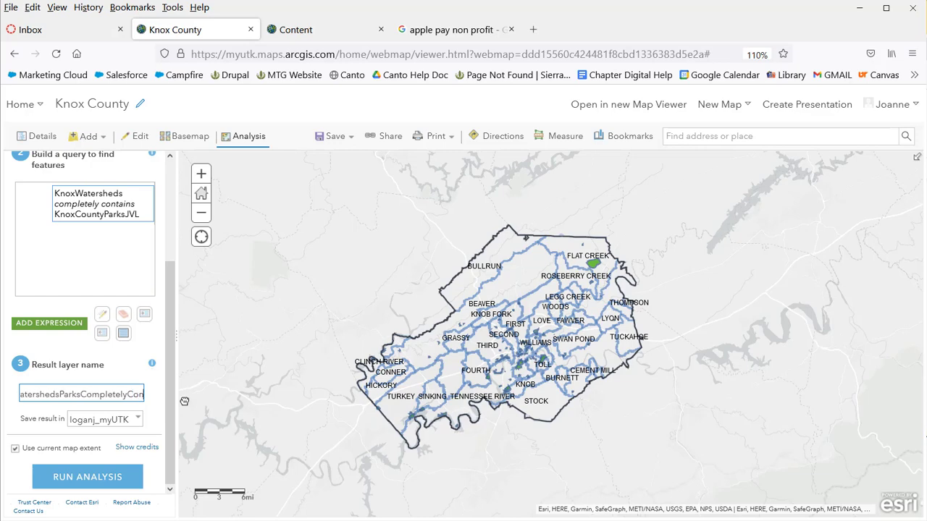
type("tain.VL")
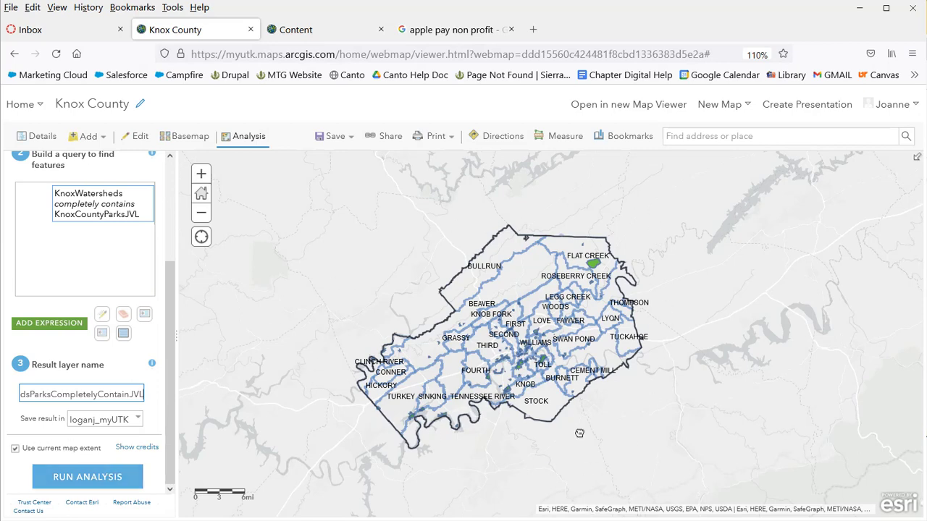
left_click(114, 477)
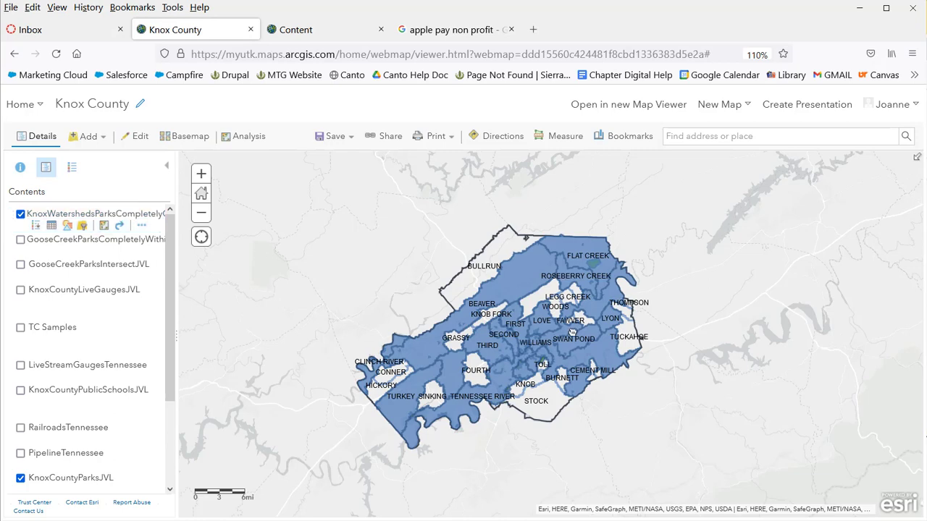
Compare the attribute tables of the result layer (18 features) and KnoxWatersheds (41 features)
left_click(54, 227)
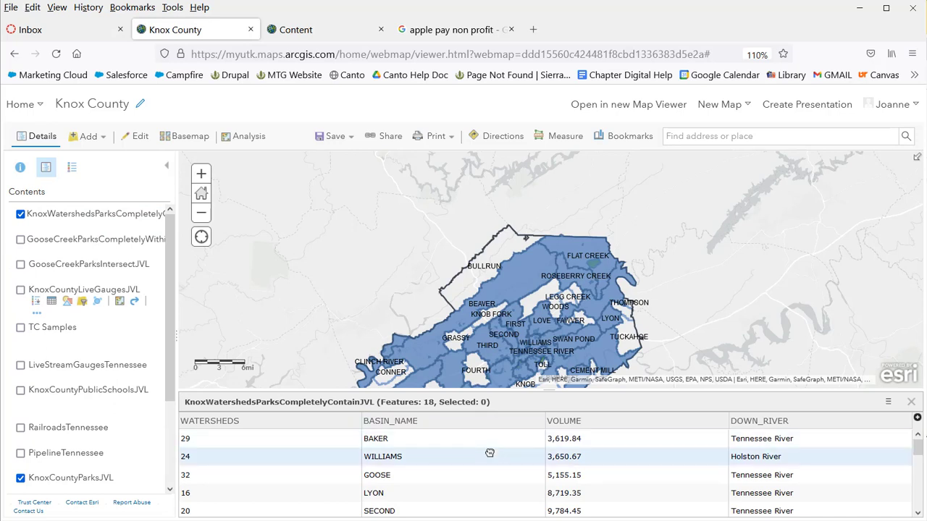
scroll(490, 453, "down", 5)
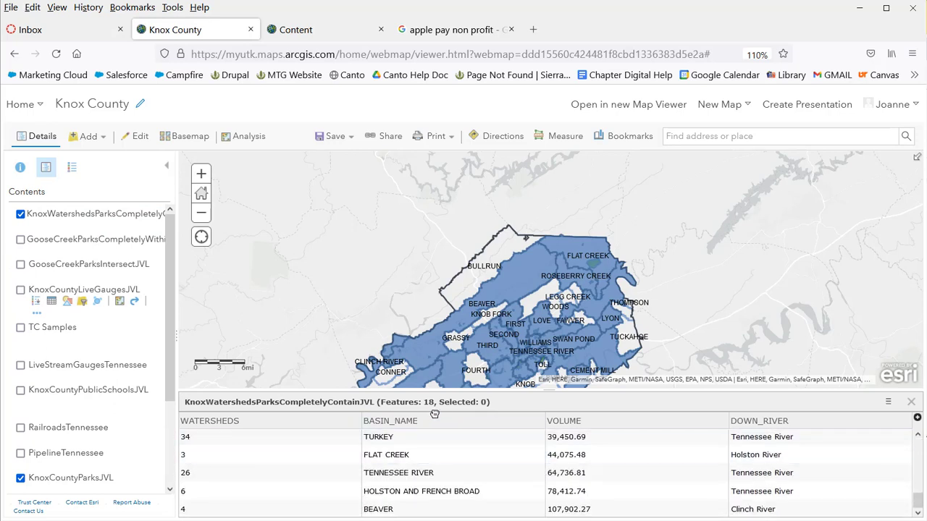
left_click(913, 404)
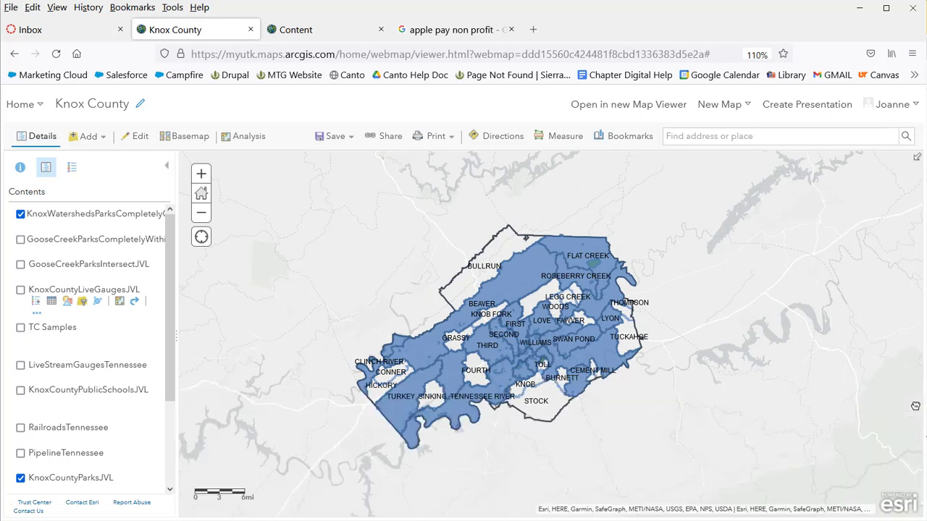
scroll(94, 347, "down", 3)
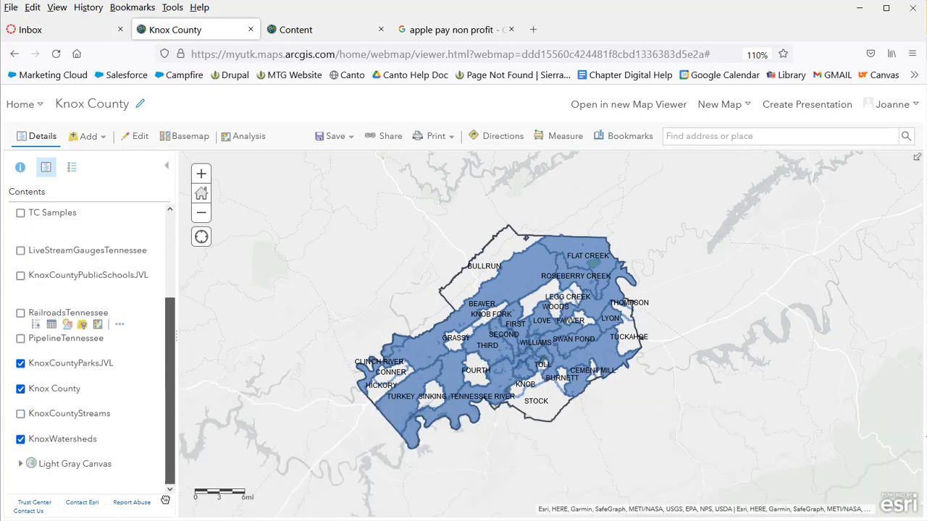
left_click(53, 451)
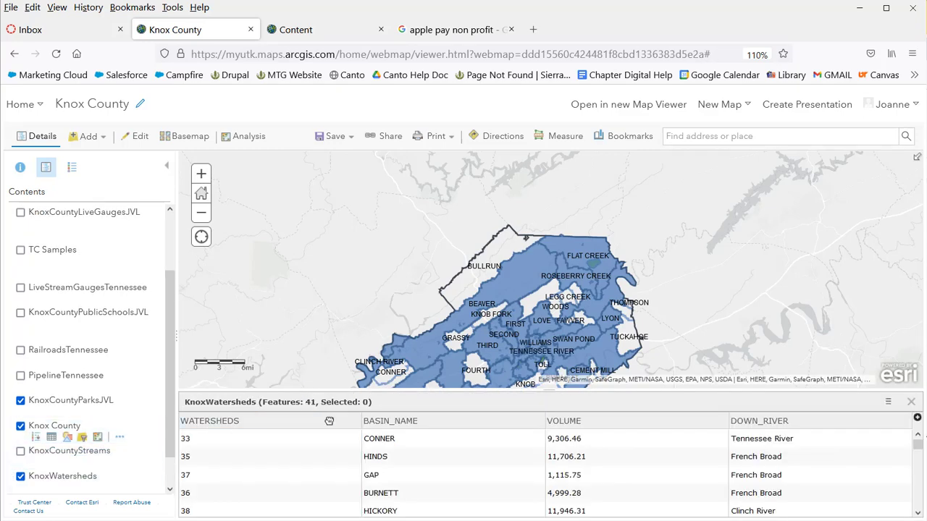
left_click(912, 402)
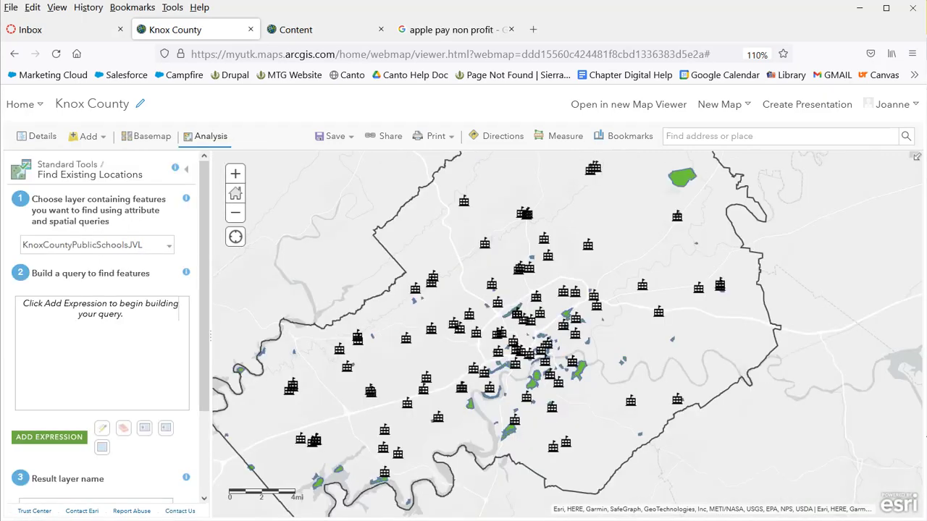
Open Find Existing Locations with KnoxCountyPublicSchoolsJVL as the input layer
left_click(192, 169)
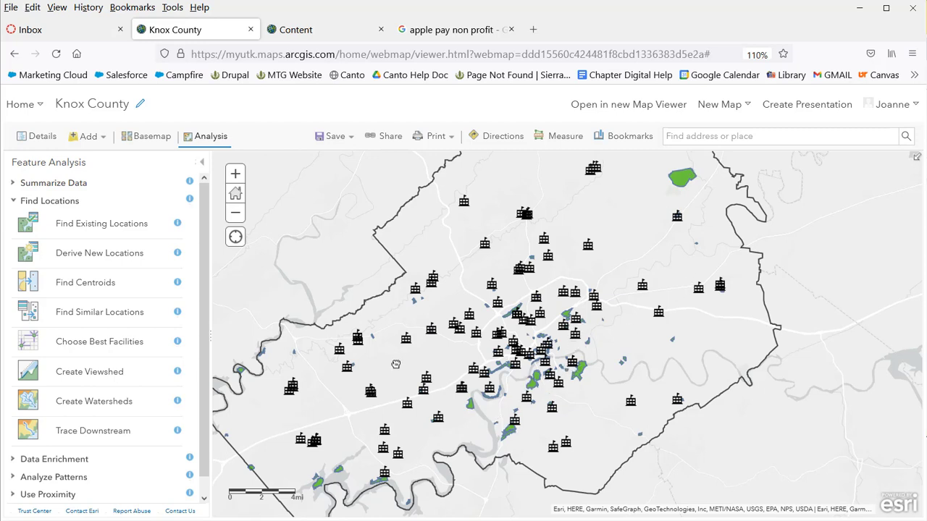
left_click(126, 226)
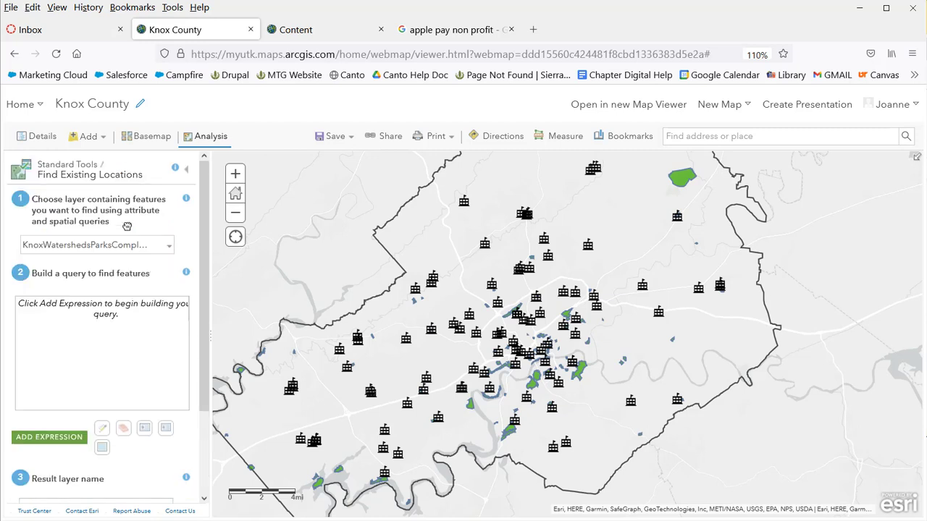
left_click(171, 249)
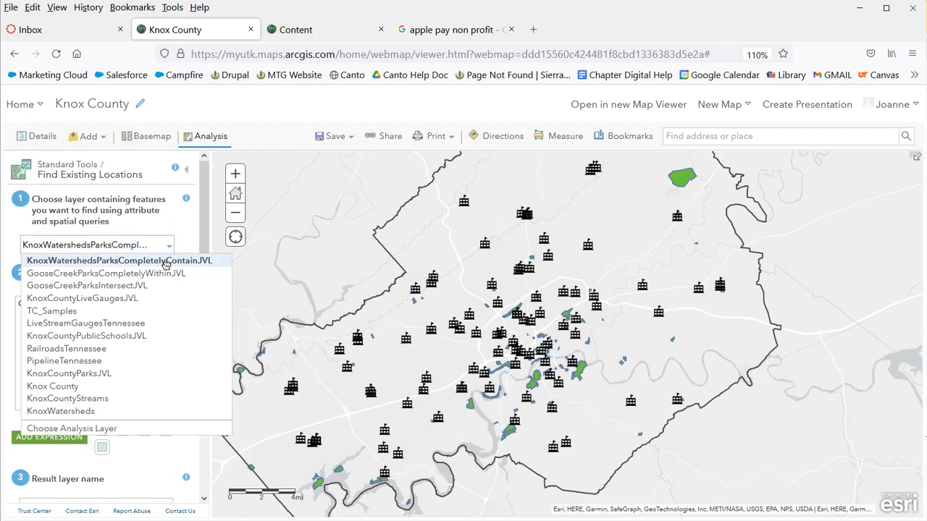
left_click(145, 336)
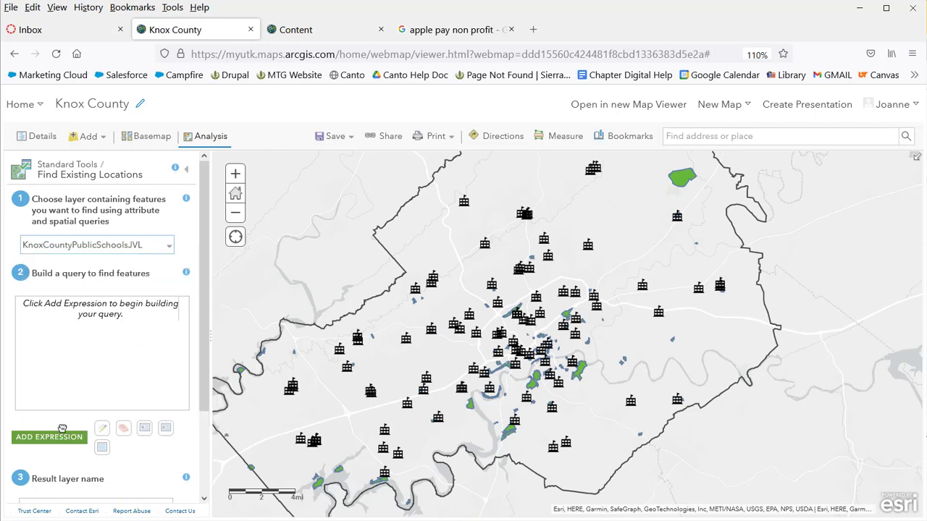
Add the expression 'within a distance of 1 Miles from KnoxCountyParksJVL' to the query
left_click(58, 438)
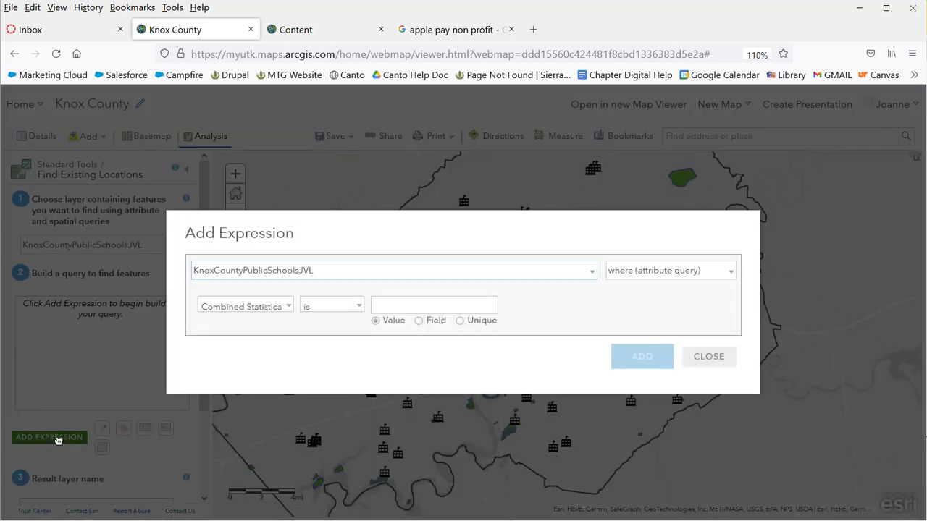
left_click(732, 272)
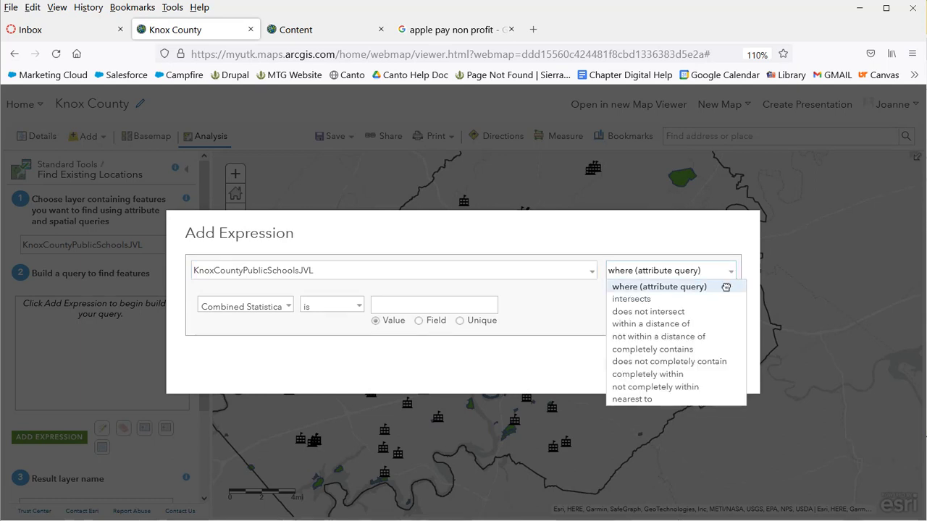
left_click(710, 326)
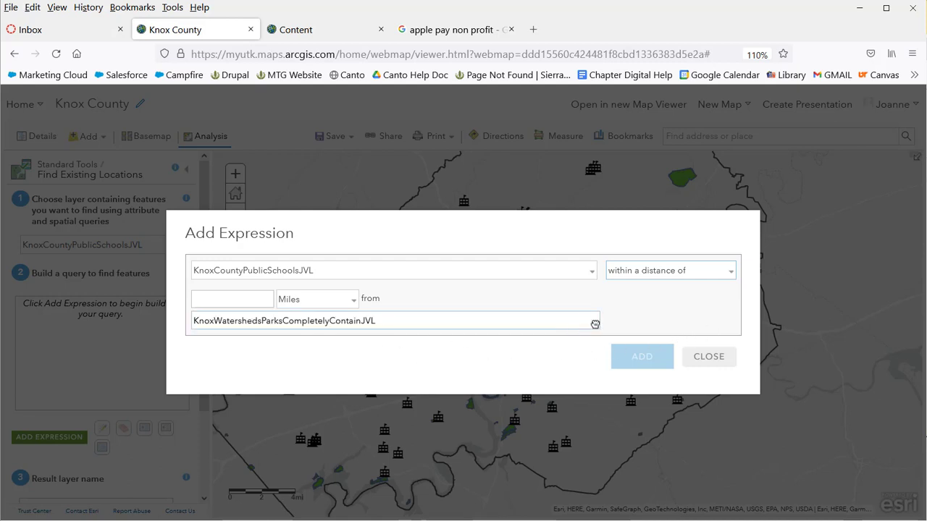
left_click(595, 322)
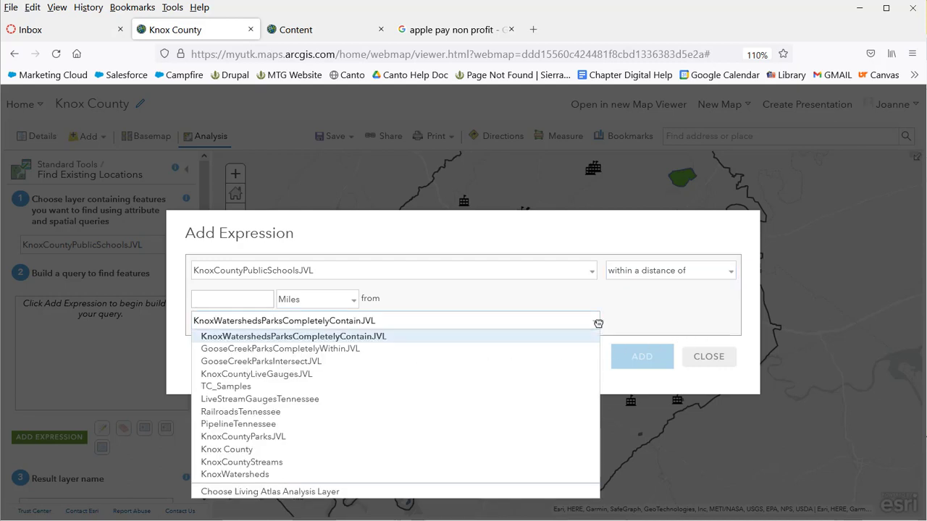
left_click(447, 437)
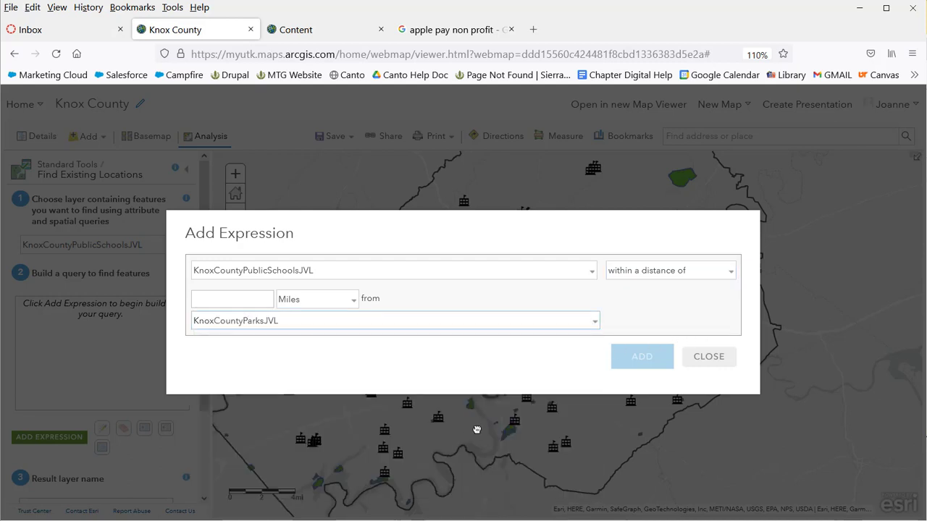
left_click(270, 301)
type("1")
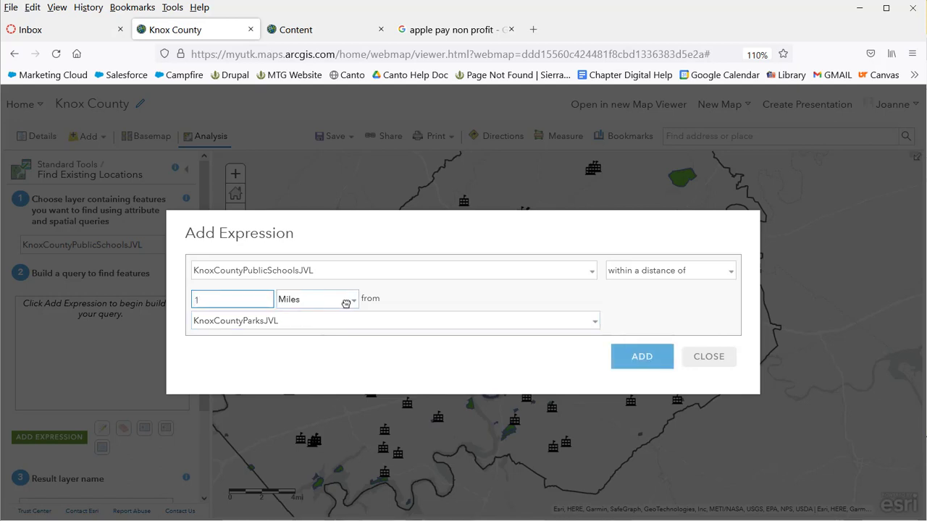
left_click(650, 358)
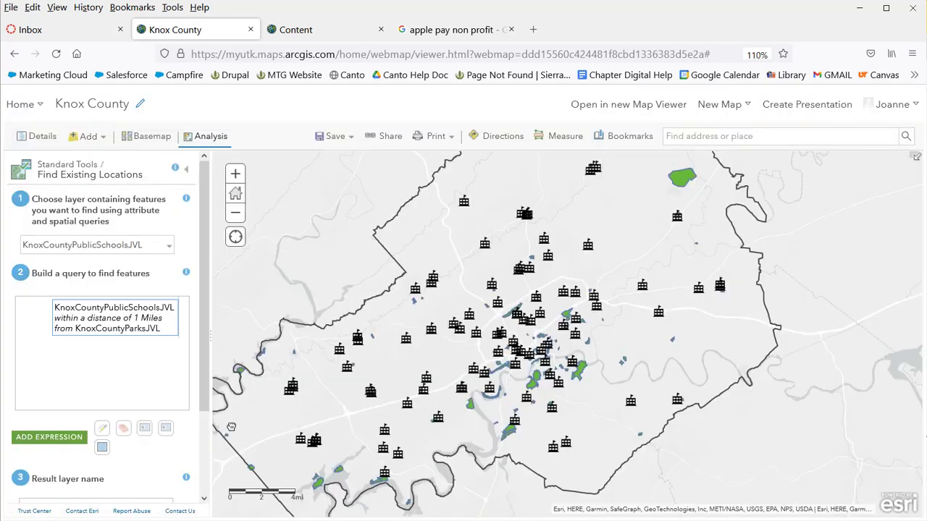
Name the result KnoxCountySchools1MilefromParksJVL, fixing a typo, and run the analysis
scroll(26, 424, "down", 3)
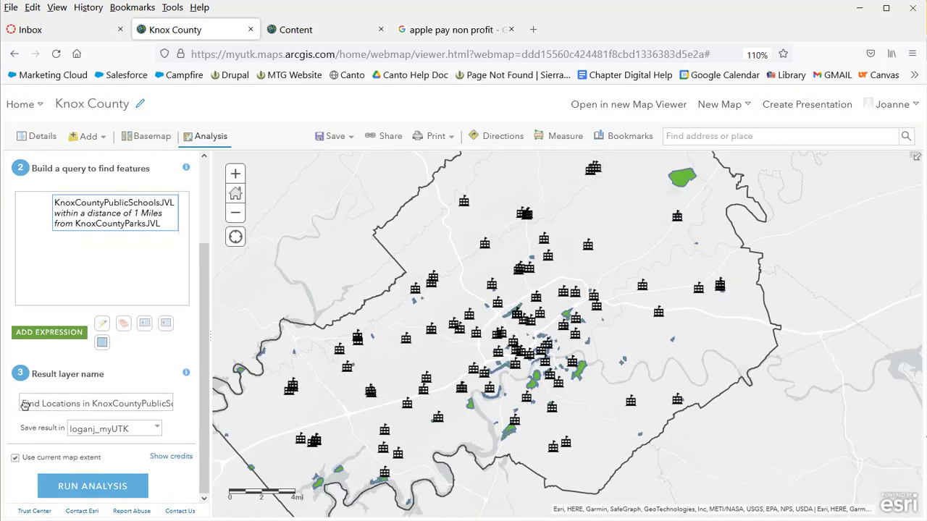
left_click_drag(25, 406, 221, 402)
type("KnoxCOuntySchools1MilefromParks")
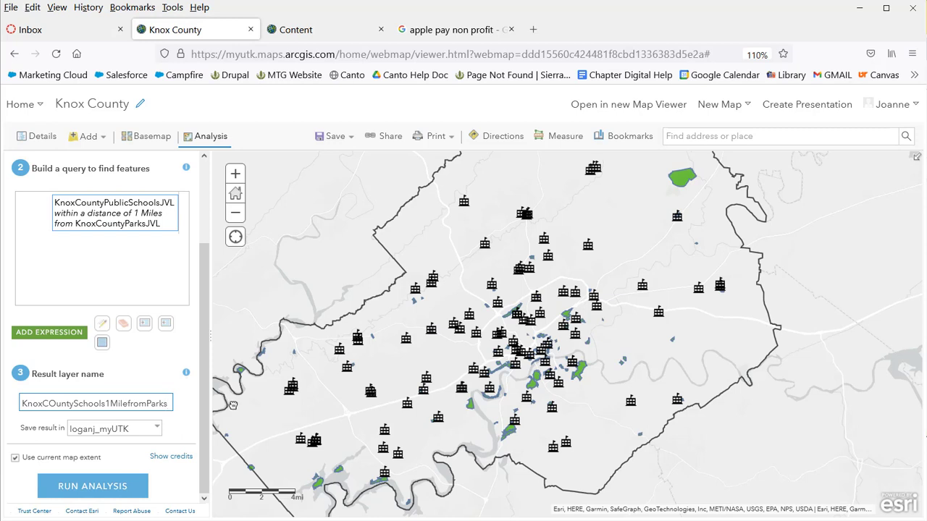
type("VL")
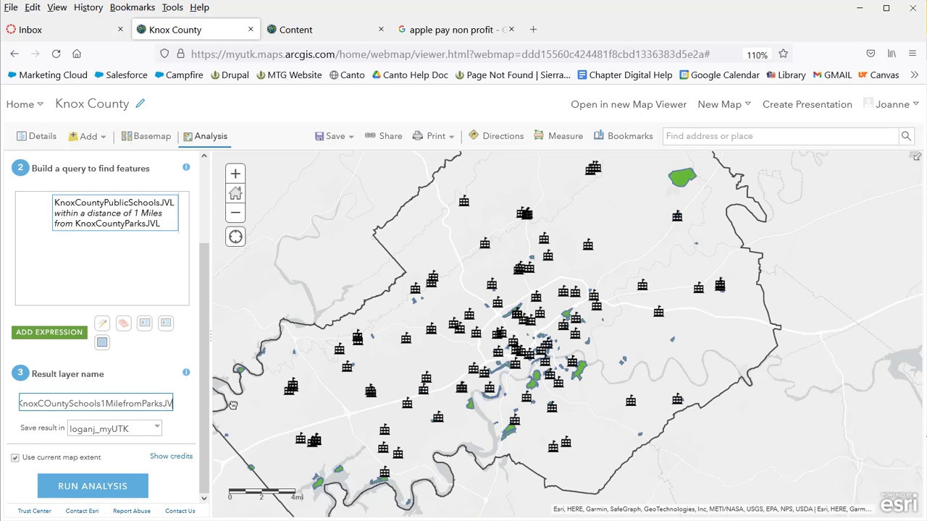
left_click(48, 408)
key("BackSpace")
type("o")
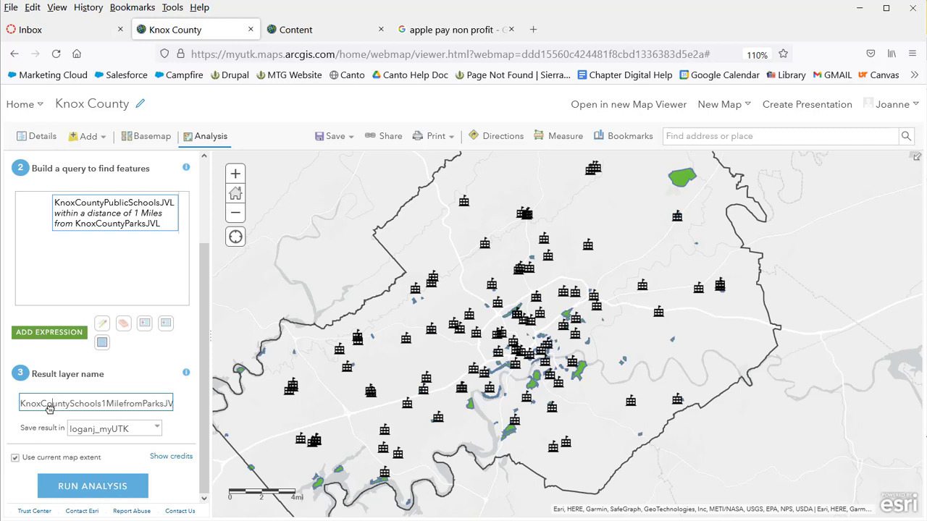
left_click(118, 482)
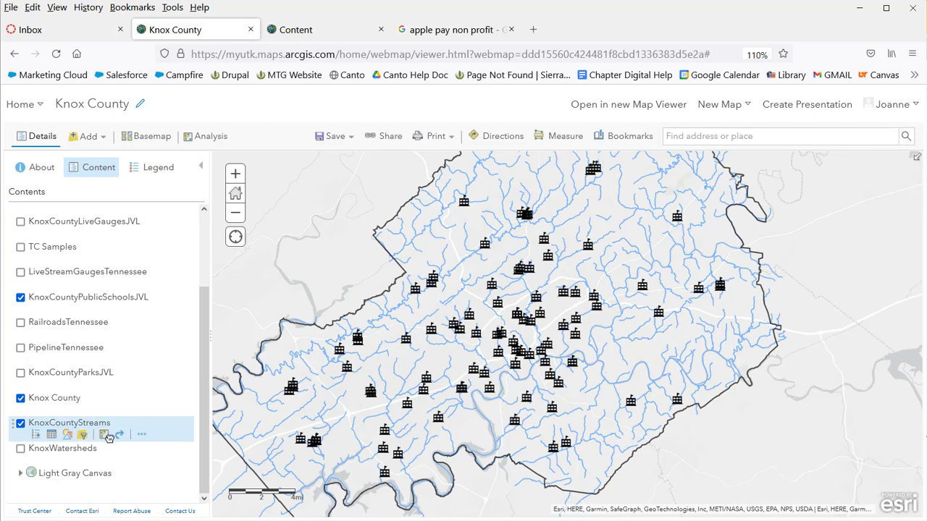
Open the Find Existing Locations tool for the KnoxCountyStreams layer
left_click(107, 436)
left_click(105, 191)
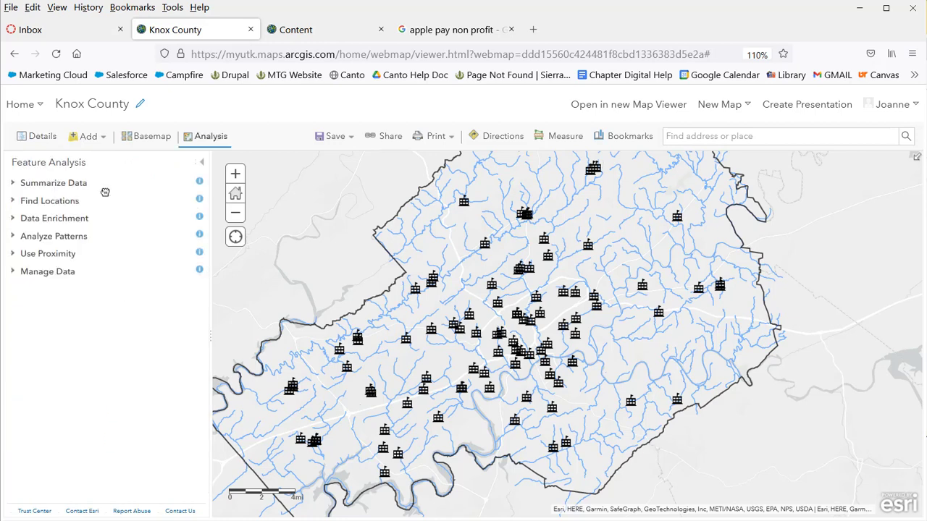
left_click(76, 200)
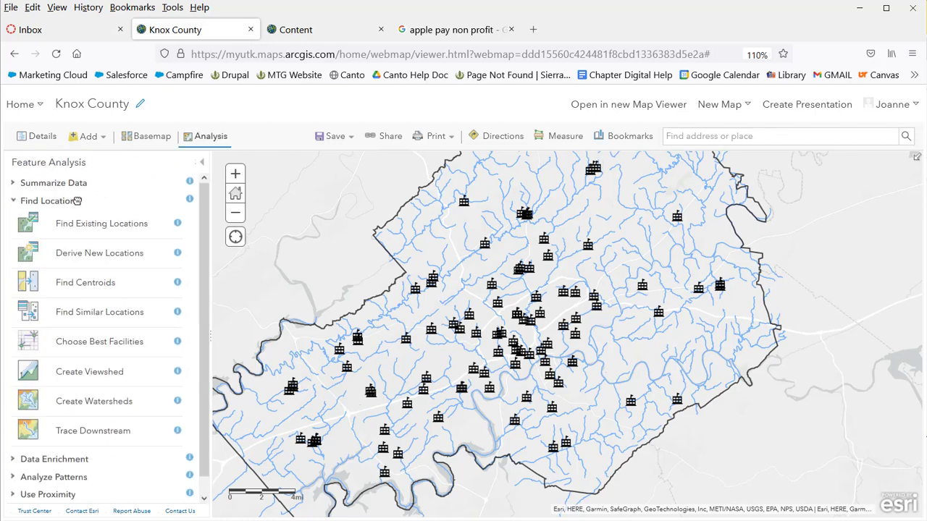
left_click(110, 223)
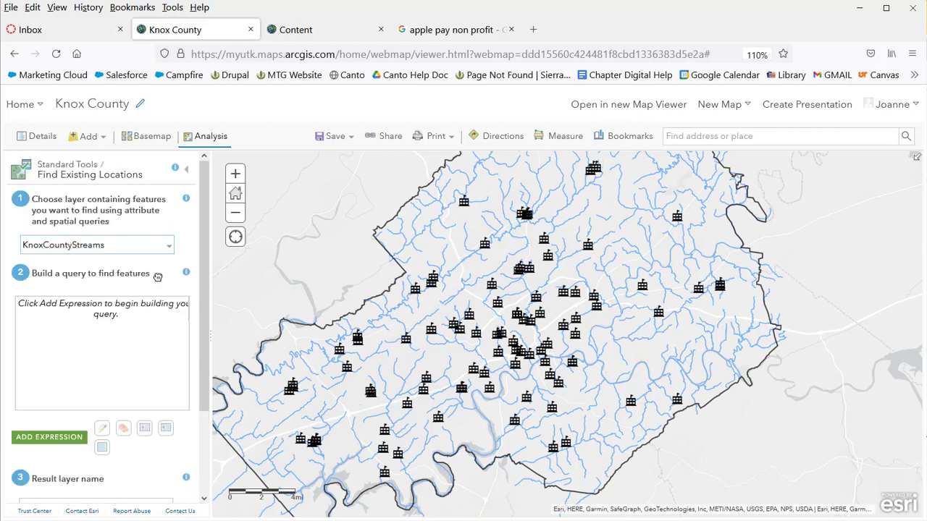
Add the expression 'nearest to KnoxCountyPublicSchoolsJVL' to the query
left_click(50, 437)
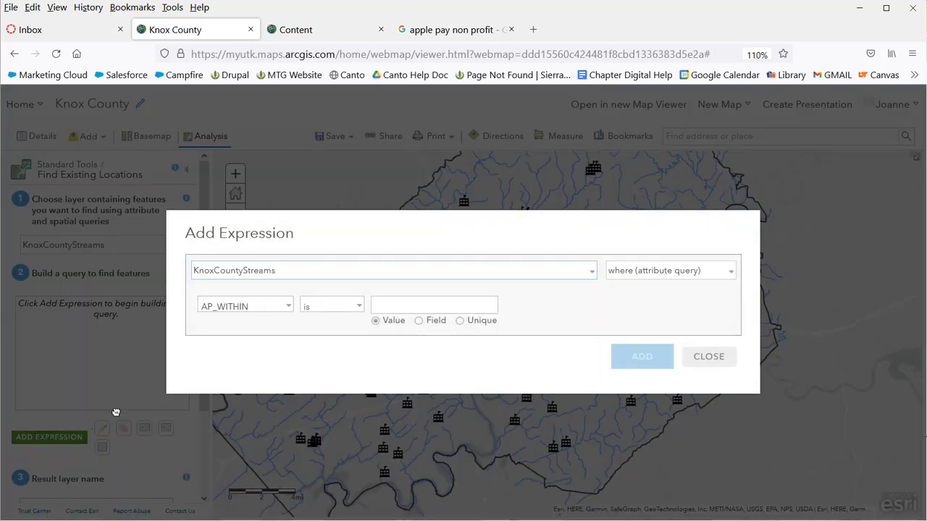
left_click(728, 274)
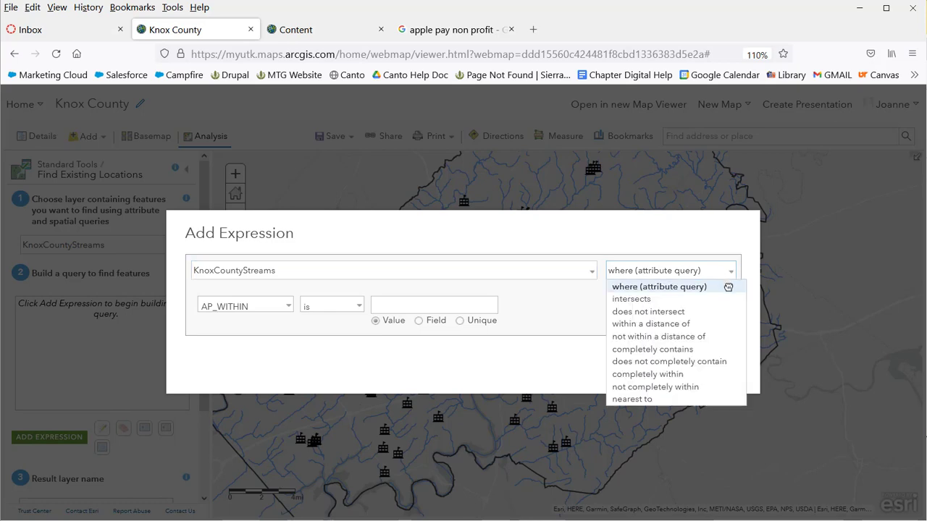
left_click(686, 400)
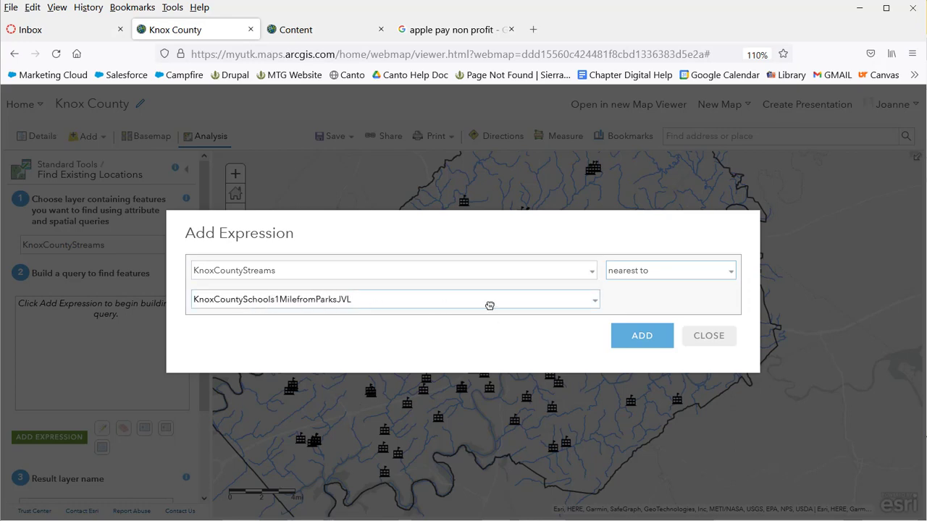
left_click(596, 302)
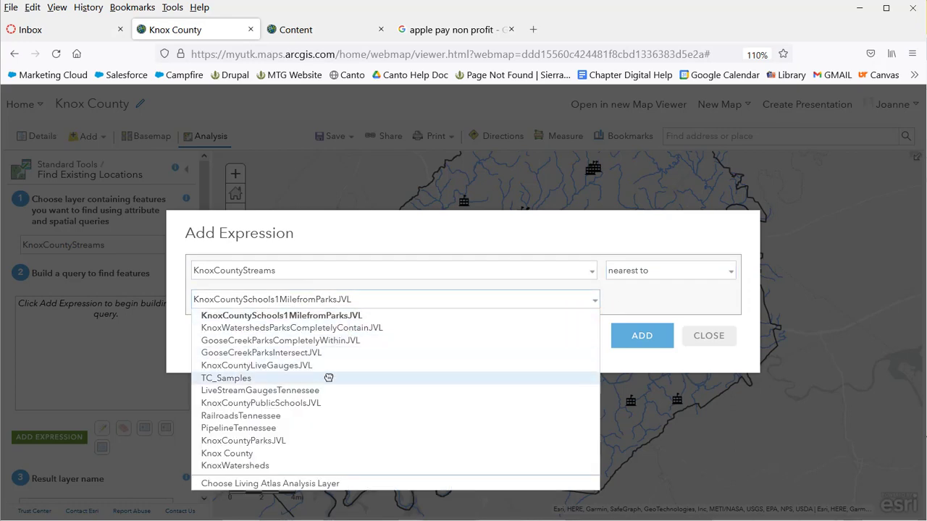
left_click(319, 404)
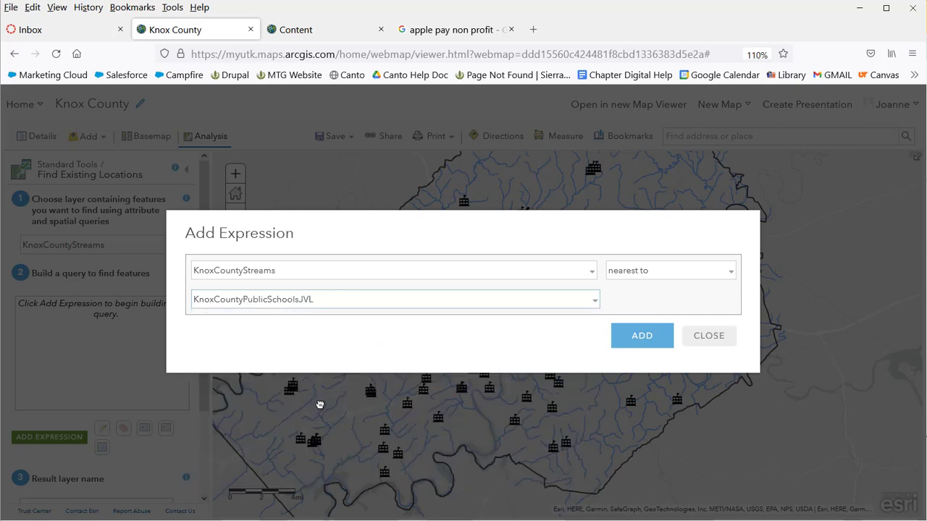
left_click(641, 337)
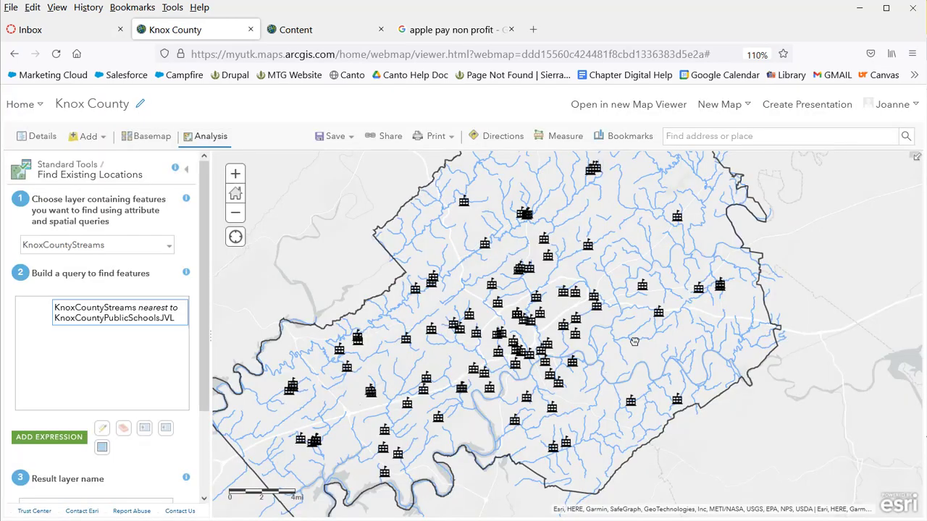
Turn off current map extent, name the result KnoxCountyStreamsNearestSchoolsJVL, and run it
scroll(206, 408, "down", 3)
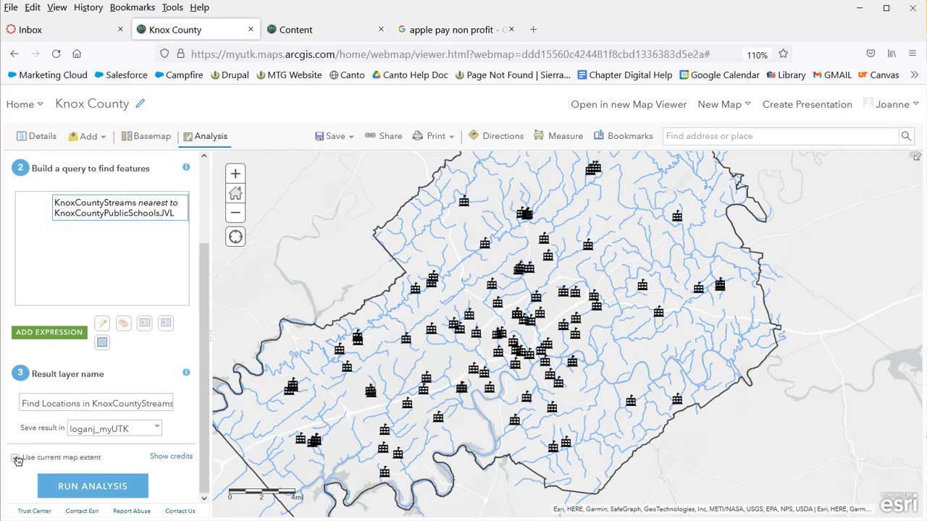
left_click(16, 458)
left_click_drag(20, 404, 199, 404)
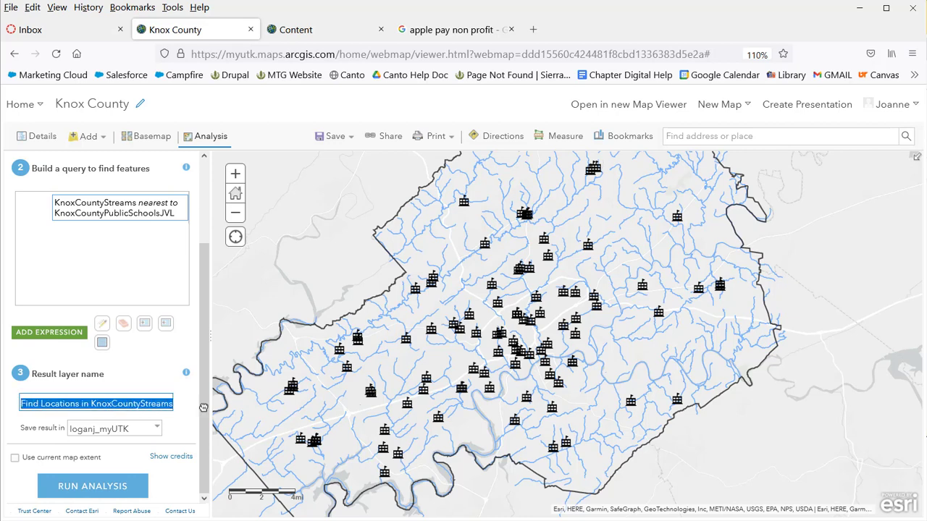
type("KnoxCountyStreamsNearestSchools")
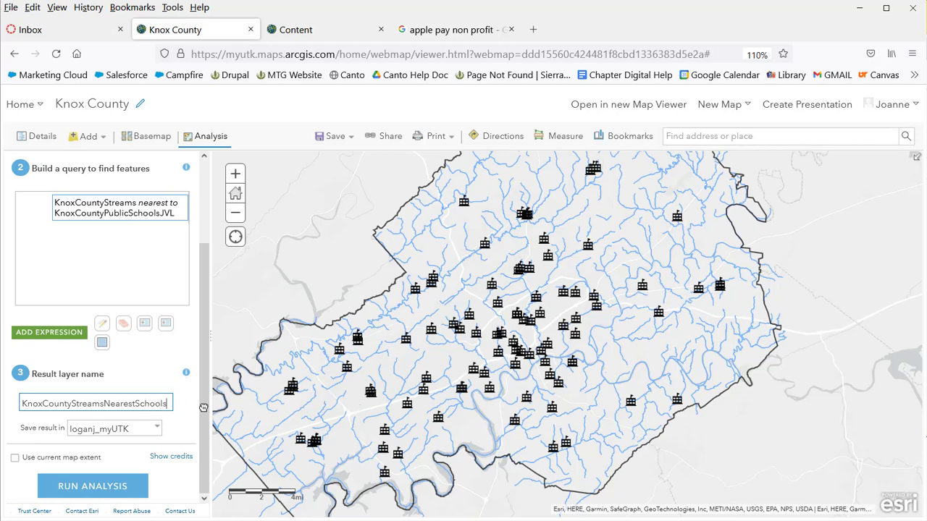
type("VL")
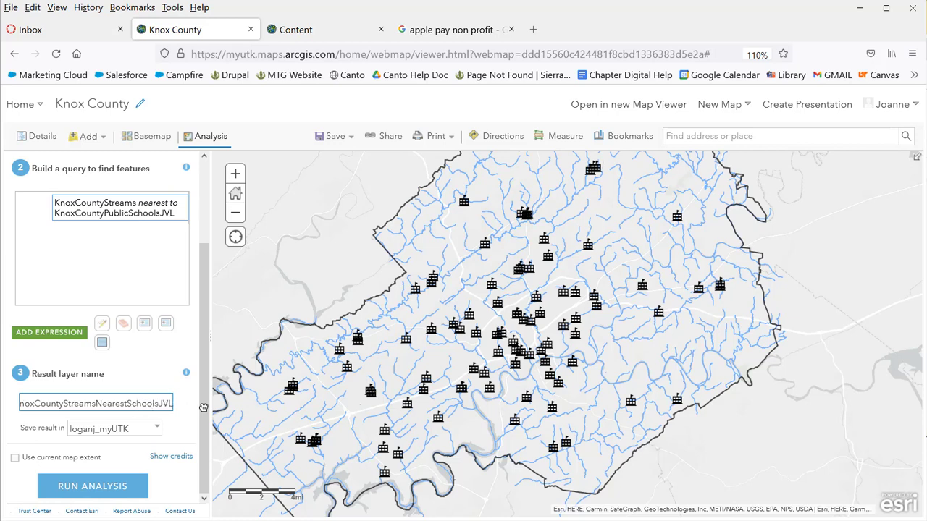
left_click(116, 486)
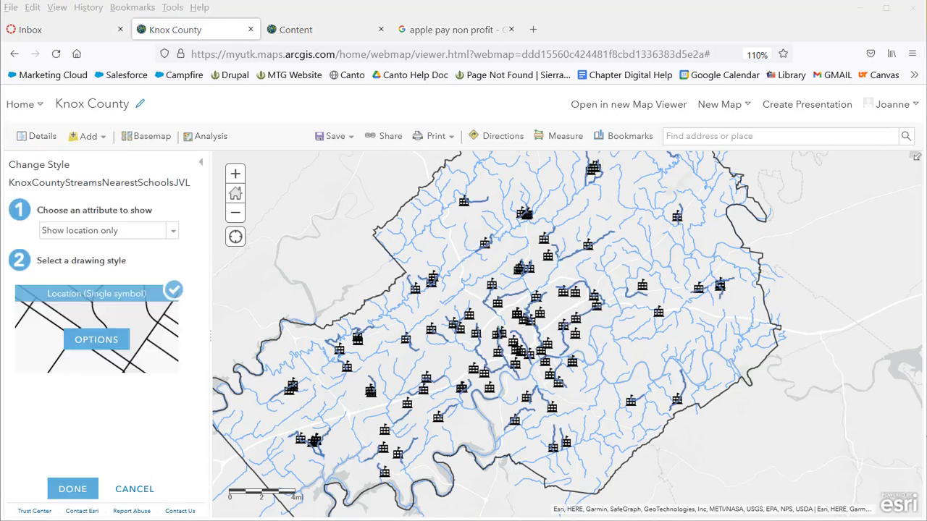
Give the result streams a red (#E60000) line symbol
left_click(100, 339)
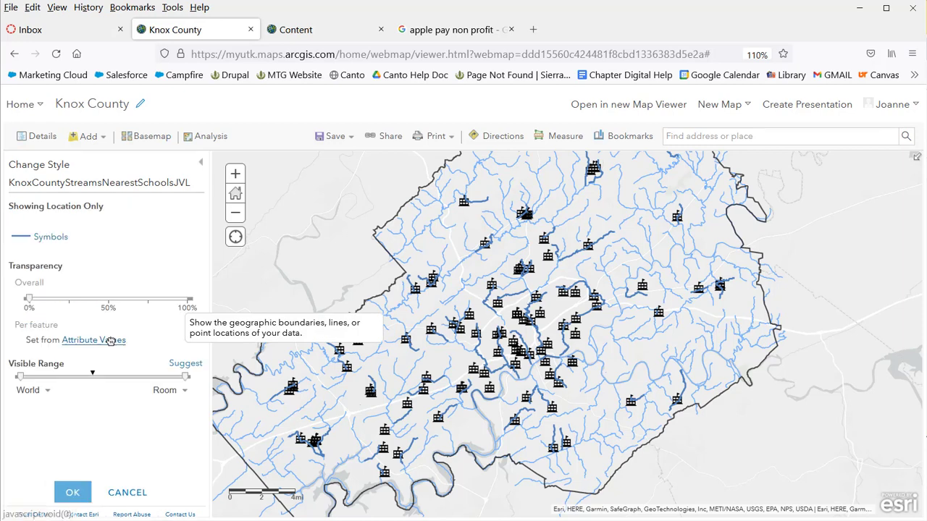
left_click(55, 237)
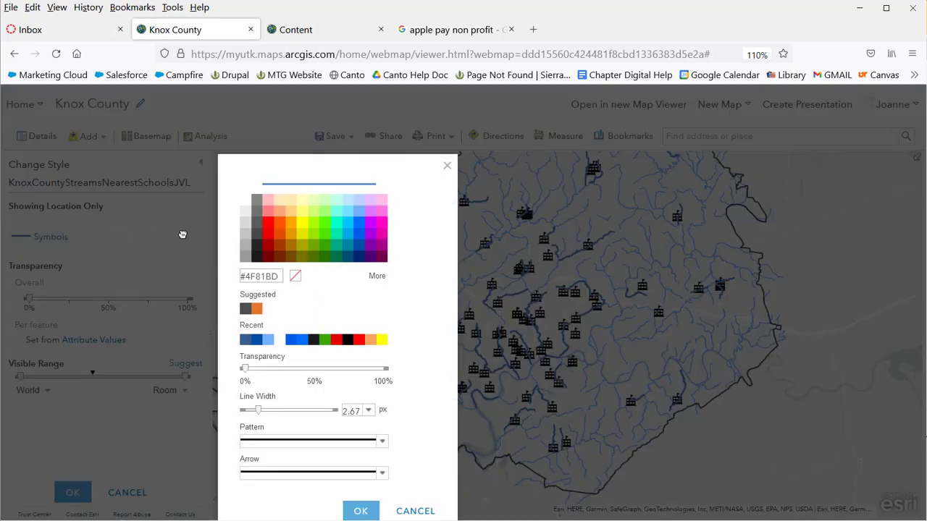
left_click(271, 238)
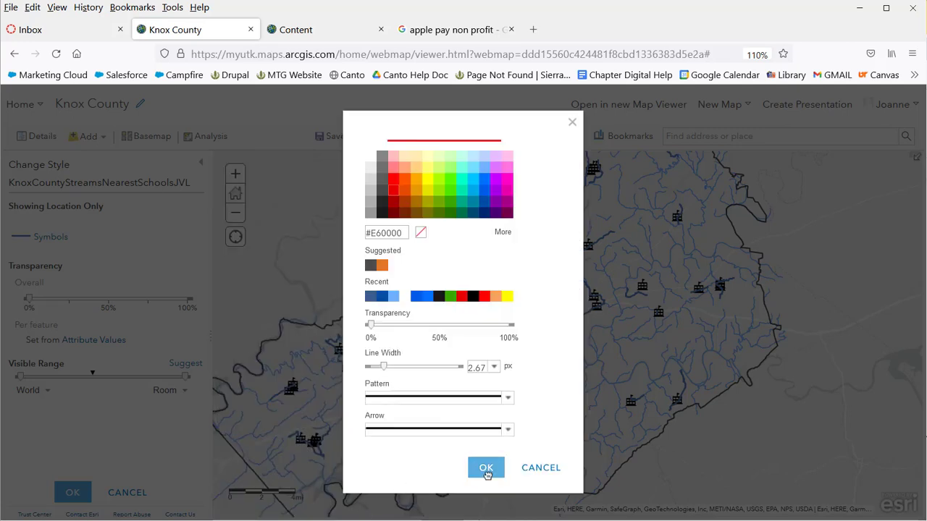
left_click(491, 468)
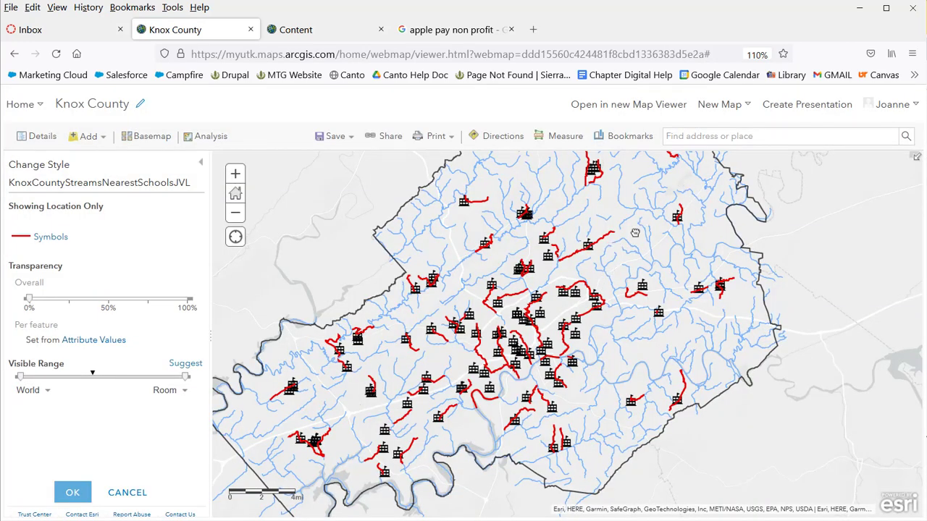
Pan across the county and inspect the Burnett Creek segment's popup
left_click_drag(635, 232, 626, 296)
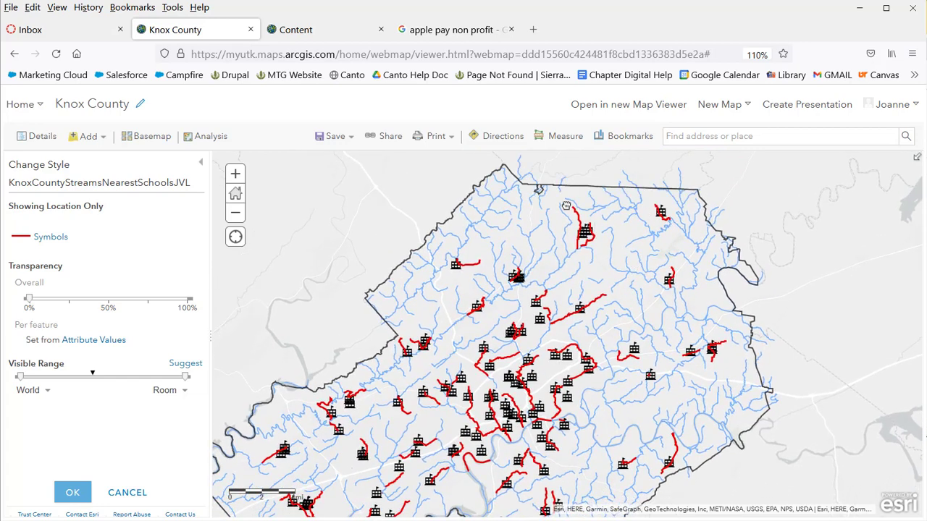
left_click_drag(591, 404, 603, 287)
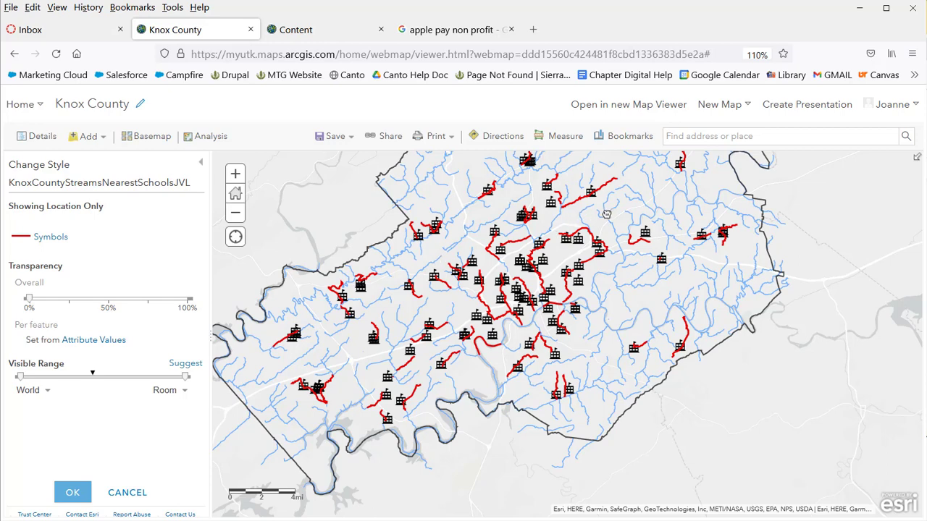
left_click(648, 348)
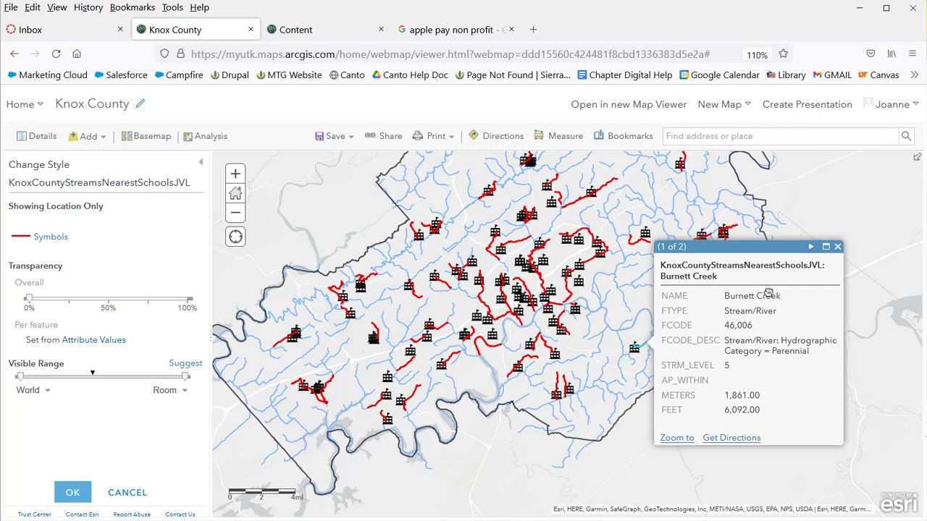
left_click(838, 248)
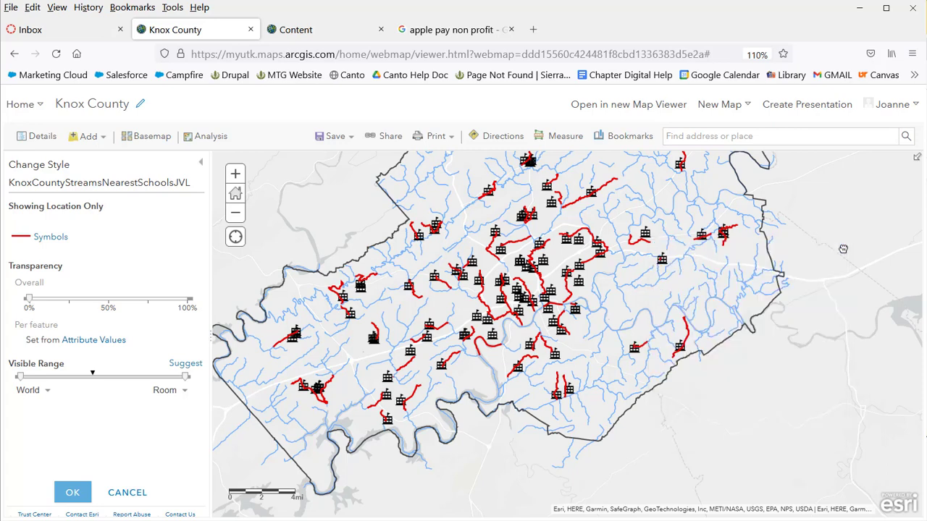